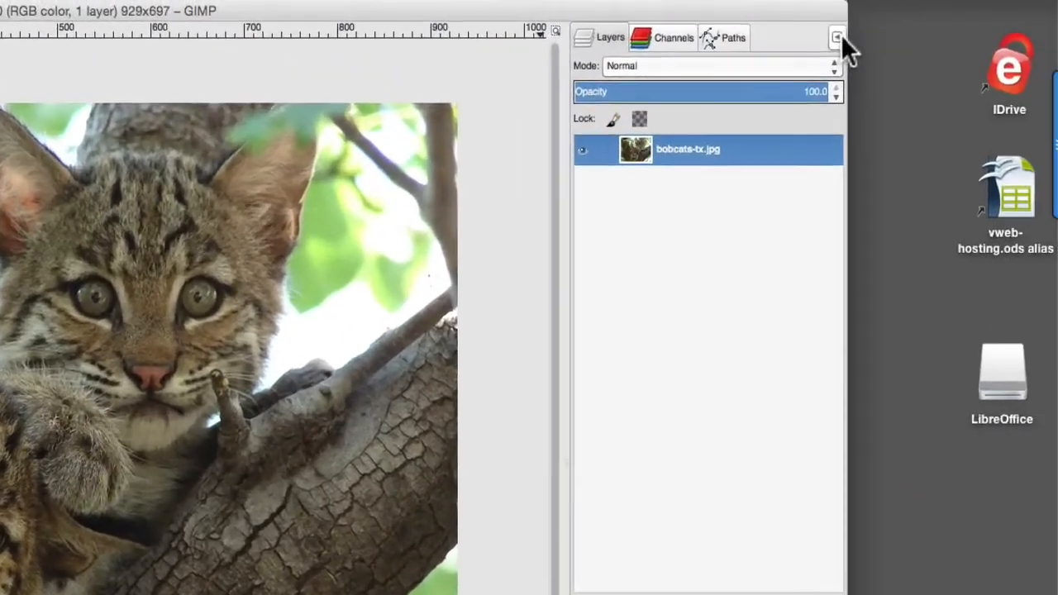
- Set the preview size of the Layers dialog to Gigantic
{"action": "left_click", "coordinate": [1048, 23]}
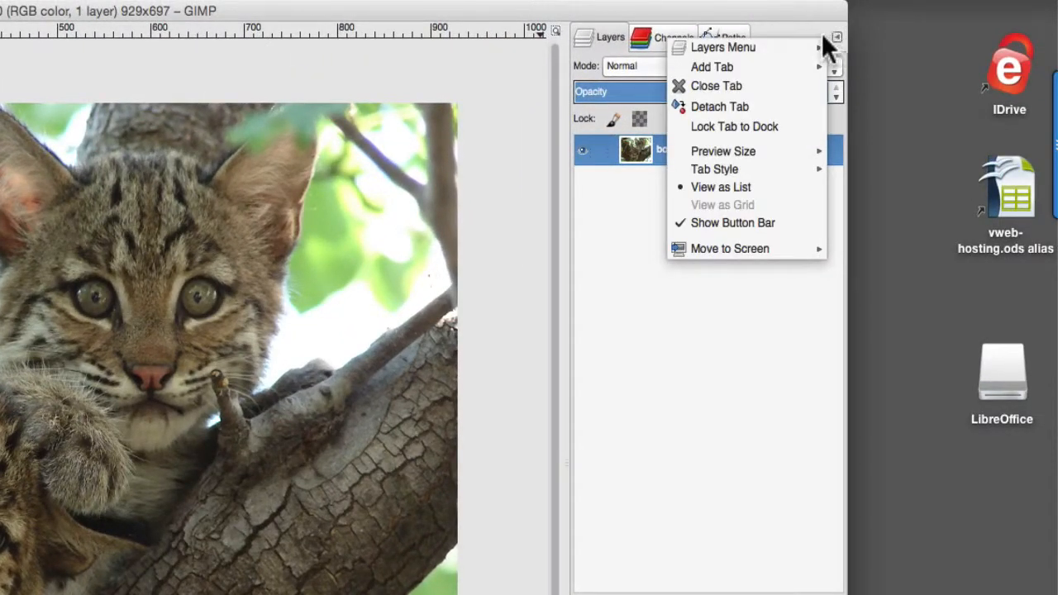
{"action": "mouse_move", "coordinate": [819, 43]}
{"action": "mouse_move", "coordinate": [795, 150]}
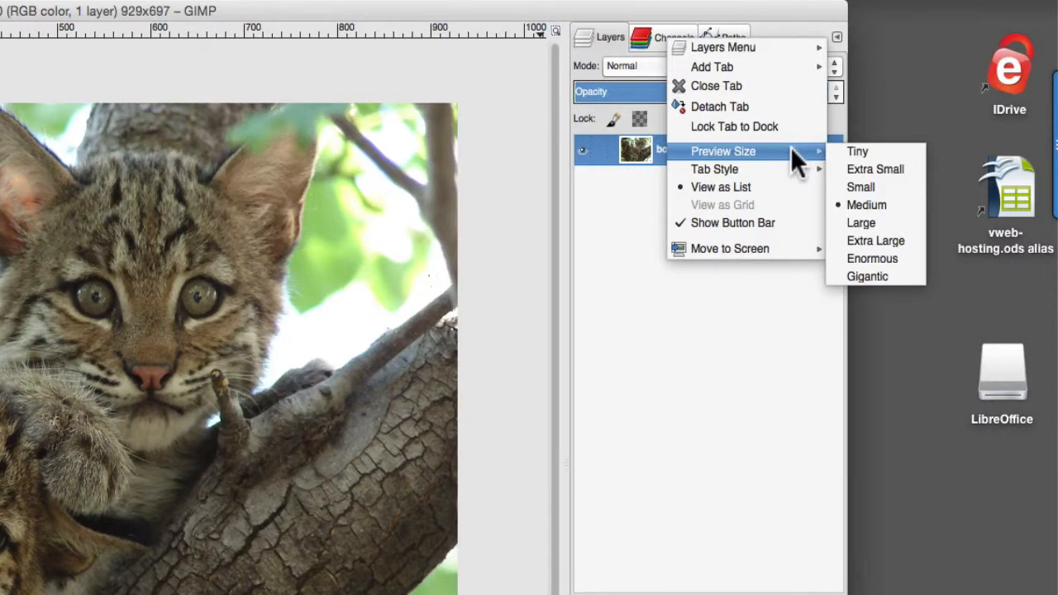
{"action": "left_click", "coordinate": [866, 277]}
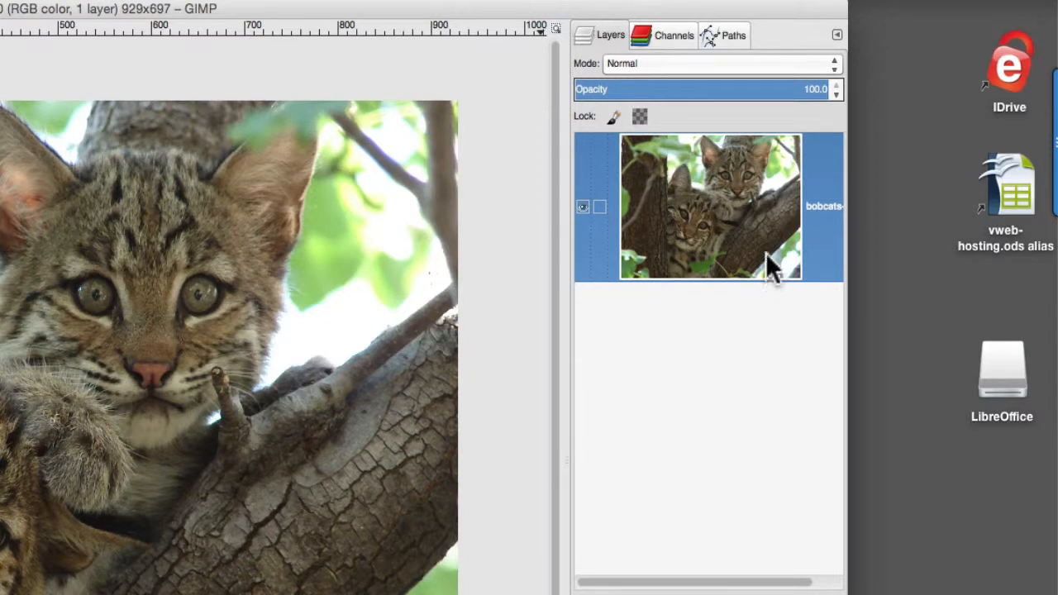
- Set the preview size of the Layers dialog to Enormous
{"action": "left_click", "coordinate": [837, 35]}
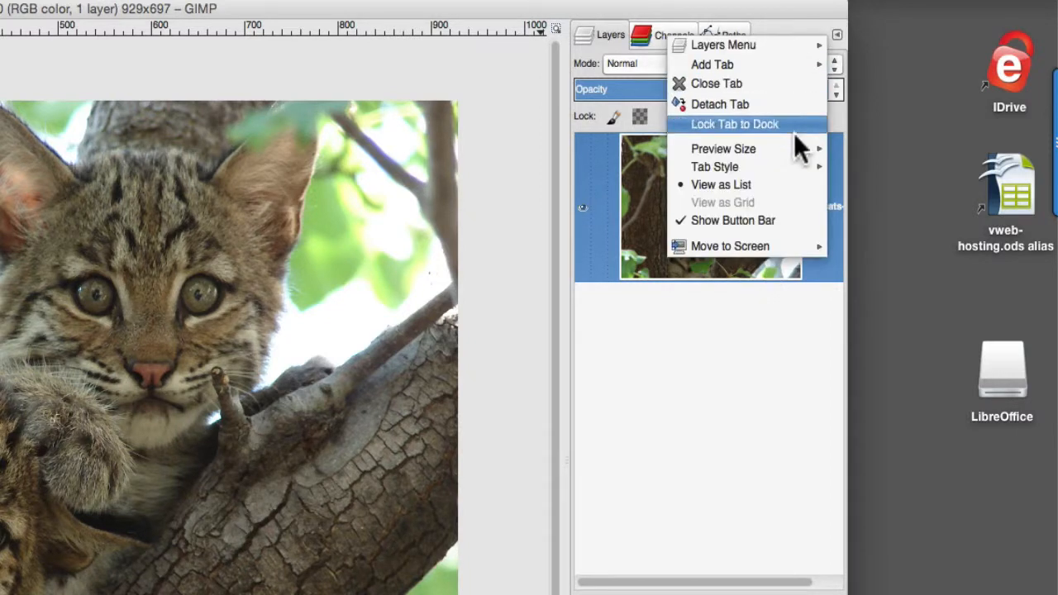
{"action": "mouse_move", "coordinate": [791, 150]}
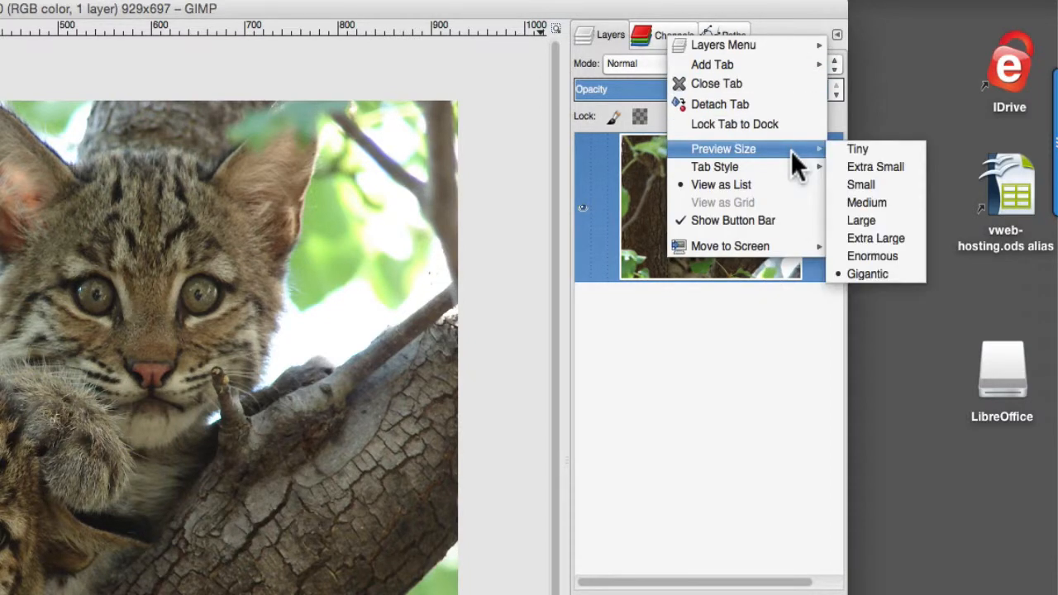
{"action": "left_click", "coordinate": [865, 256]}
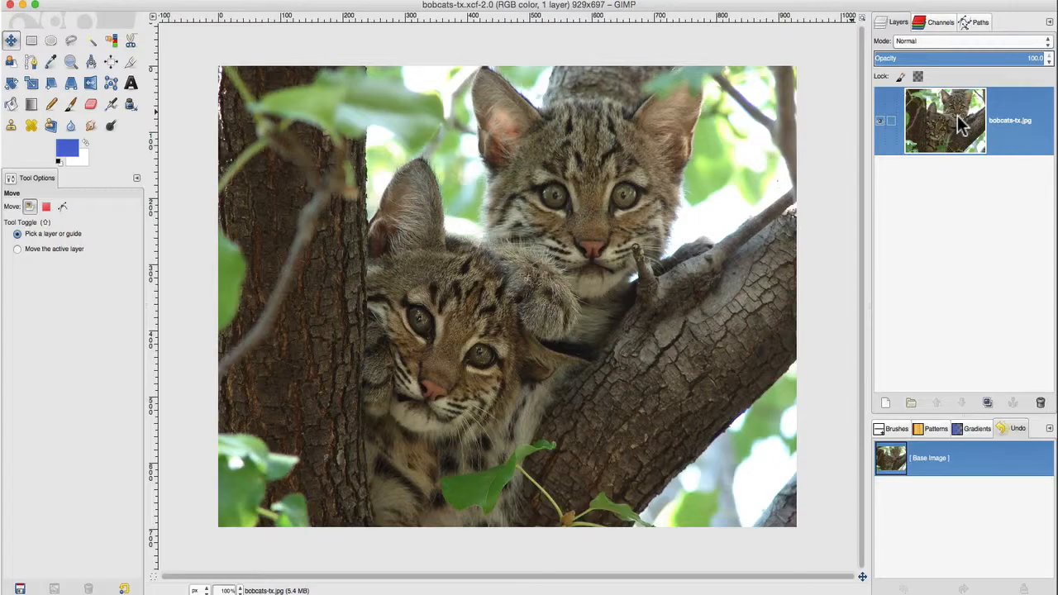
{"action": "left_click", "coordinate": [959, 128]}
{"action": "left_click", "coordinate": [1050, 23]}
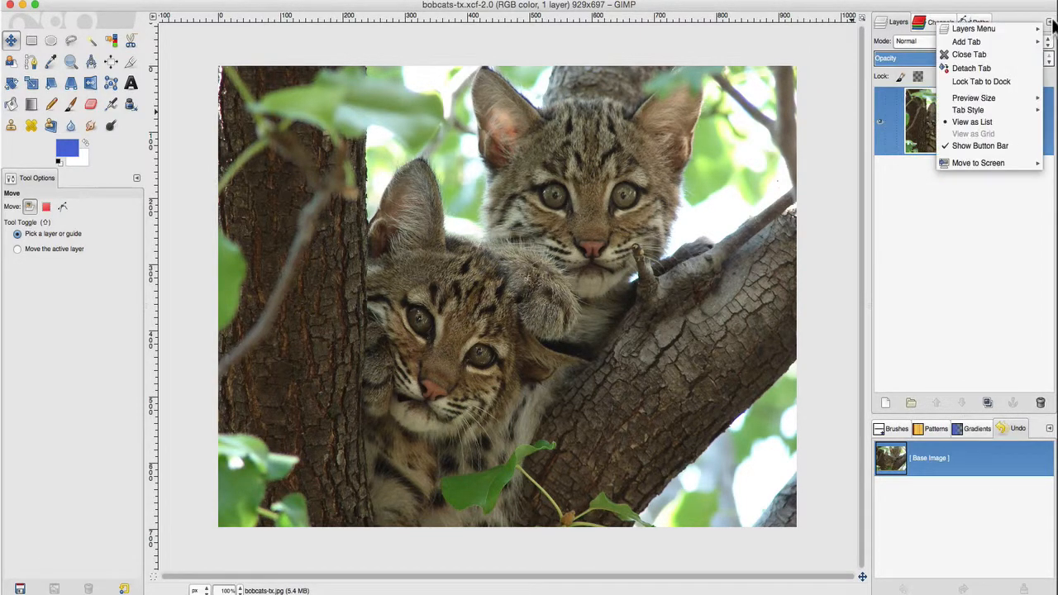
{"action": "mouse_move", "coordinate": [1023, 115]}
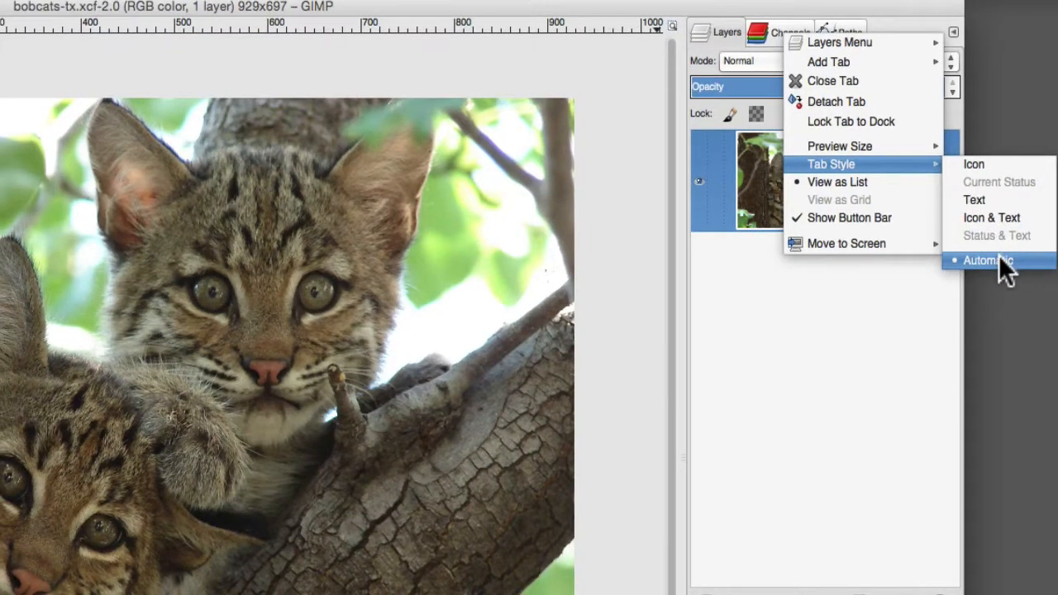
{"action": "left_click", "coordinate": [671, 224]}
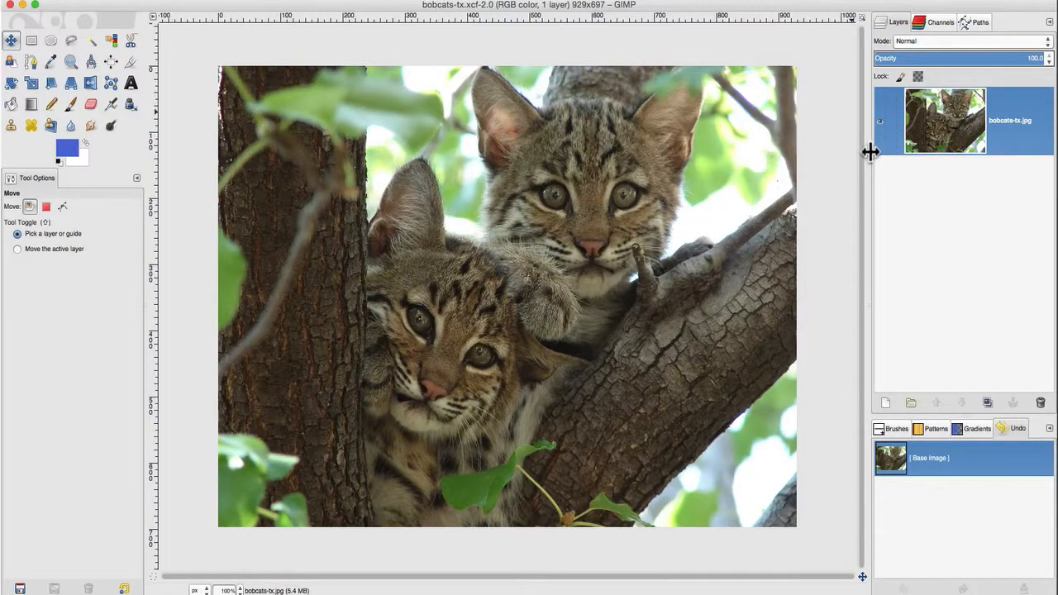
{"action": "mouse_move", "coordinate": [867, 151]}
{"action": "left_mouse_down"}
{"action": "mouse_move", "coordinate": [930, 146]}
{"action": "mouse_move", "coordinate": [863, 148]}
{"action": "left_mouse_up"}
{"action": "left_click", "coordinate": [1050, 28]}
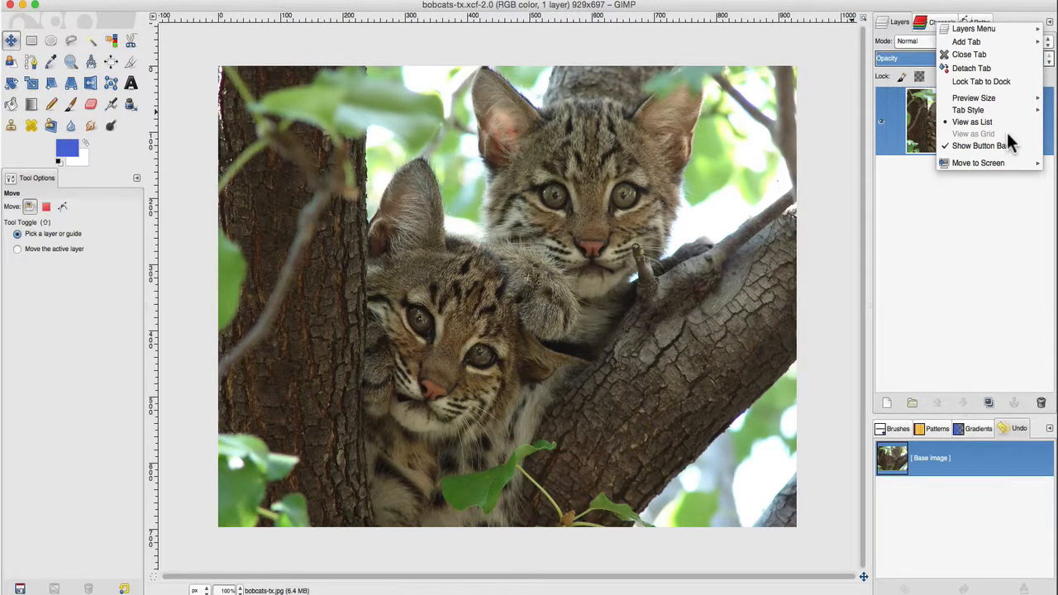
{"action": "left_click", "coordinate": [956, 282]}
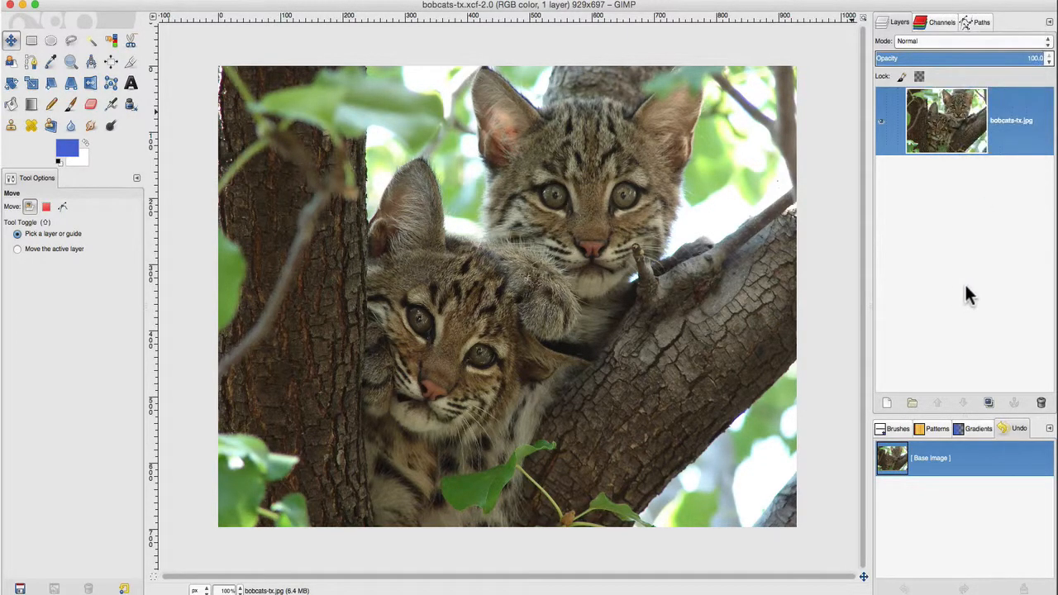
- Show the Brushes dialog in list view, and return it to grid view
{"action": "left_click", "coordinate": [894, 429]}
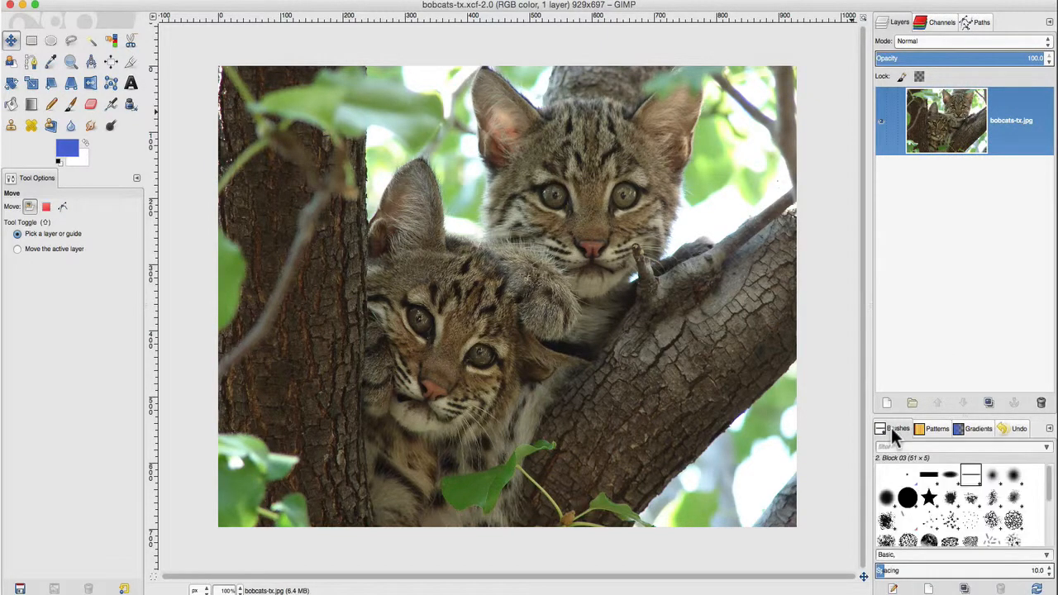
{"action": "left_click", "coordinate": [1049, 429]}
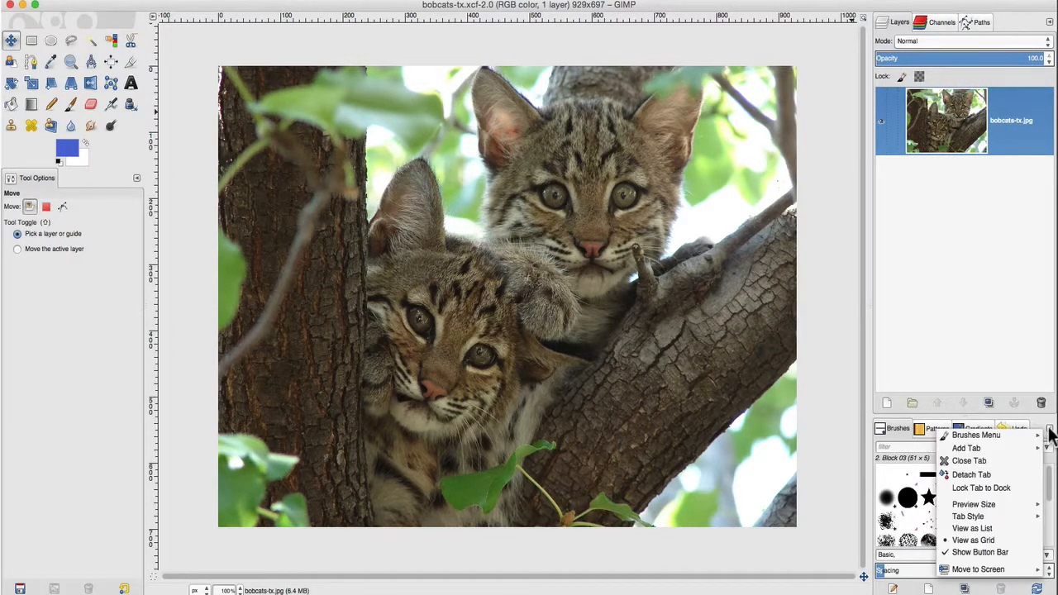
{"action": "left_click", "coordinate": [977, 525]}
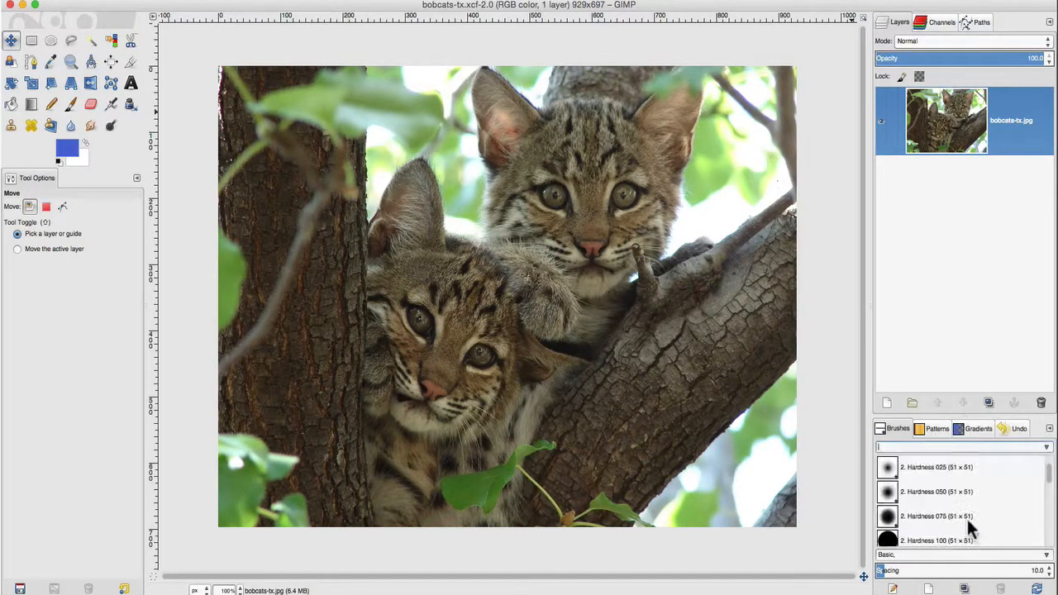
{"action": "left_click", "coordinate": [1048, 428]}
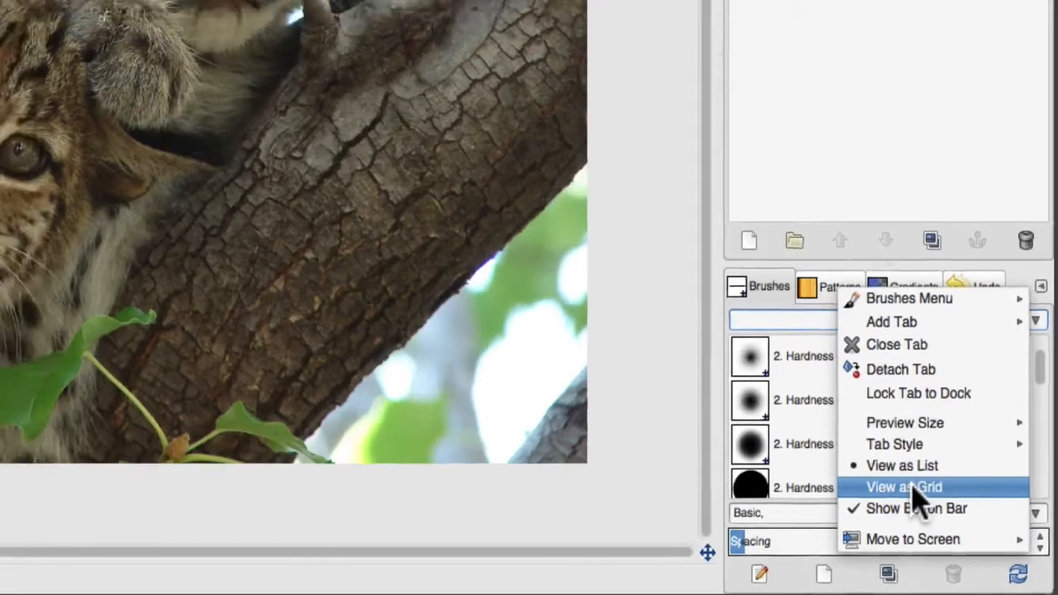
{"action": "left_click", "coordinate": [906, 483]}
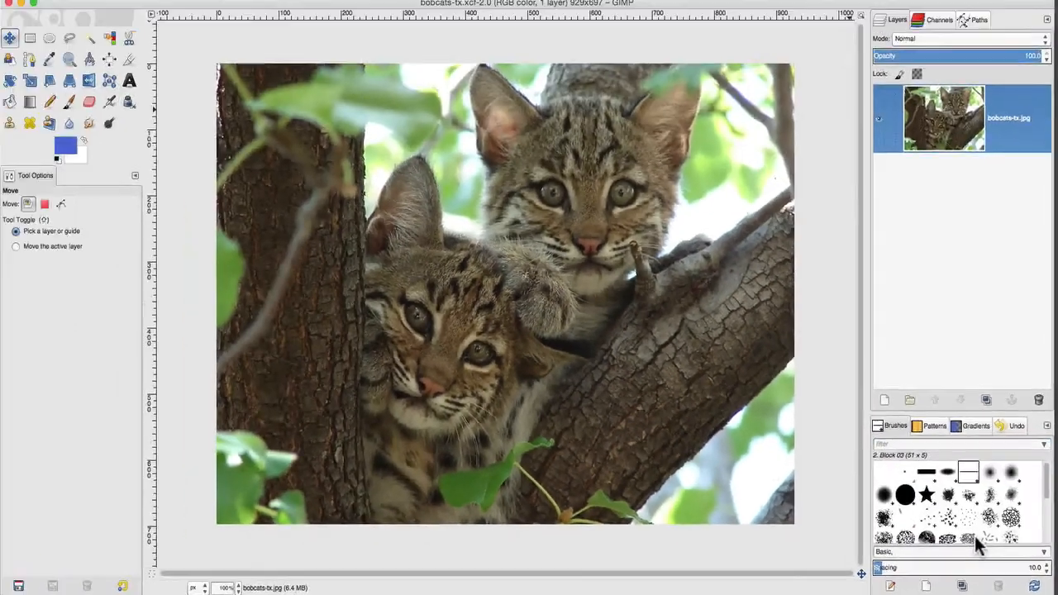
- Hide the button bar of the Layers dialog and show it again
{"action": "left_click", "coordinate": [1044, 19]}
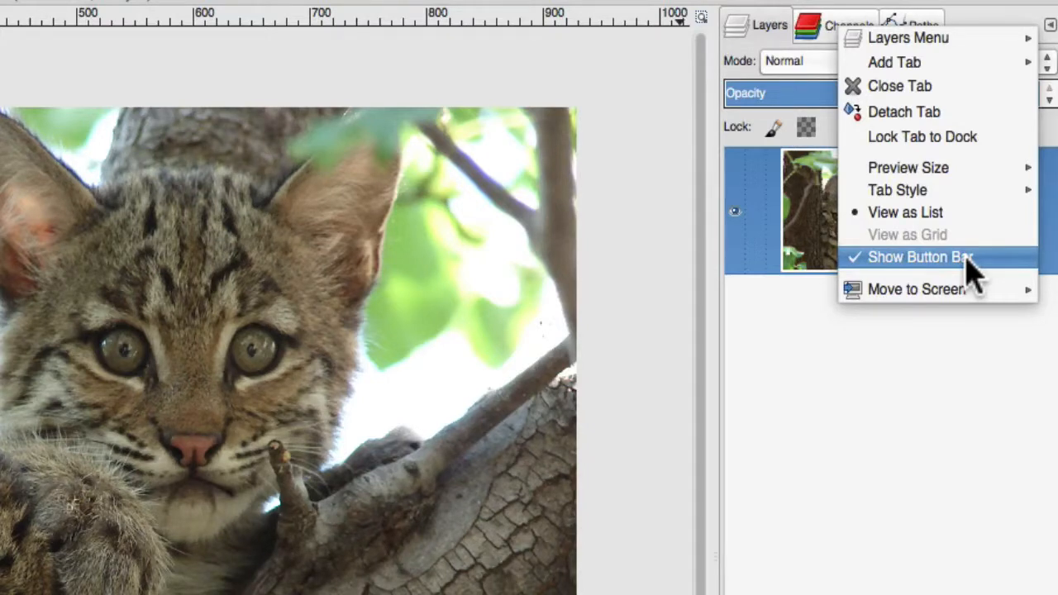
{"action": "left_click", "coordinate": [968, 260]}
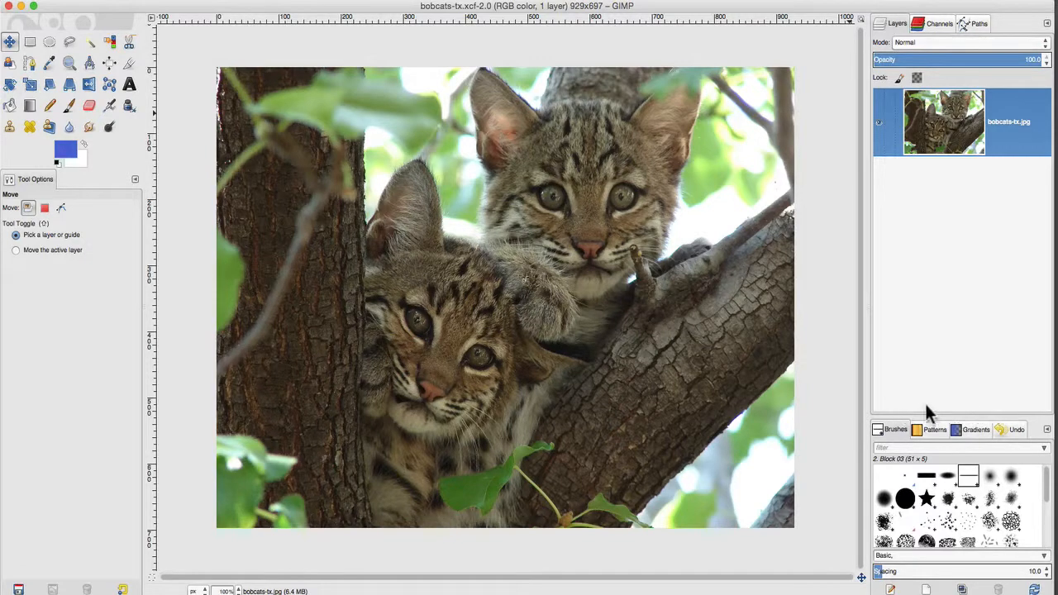
{"action": "left_click", "coordinate": [1046, 26]}
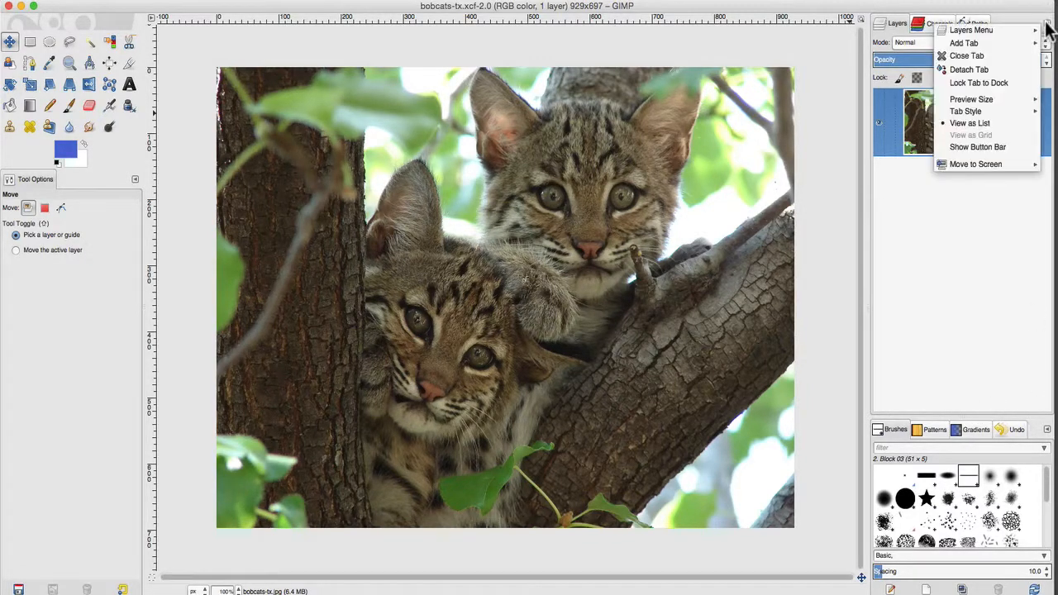
{"action": "left_click", "coordinate": [976, 153]}
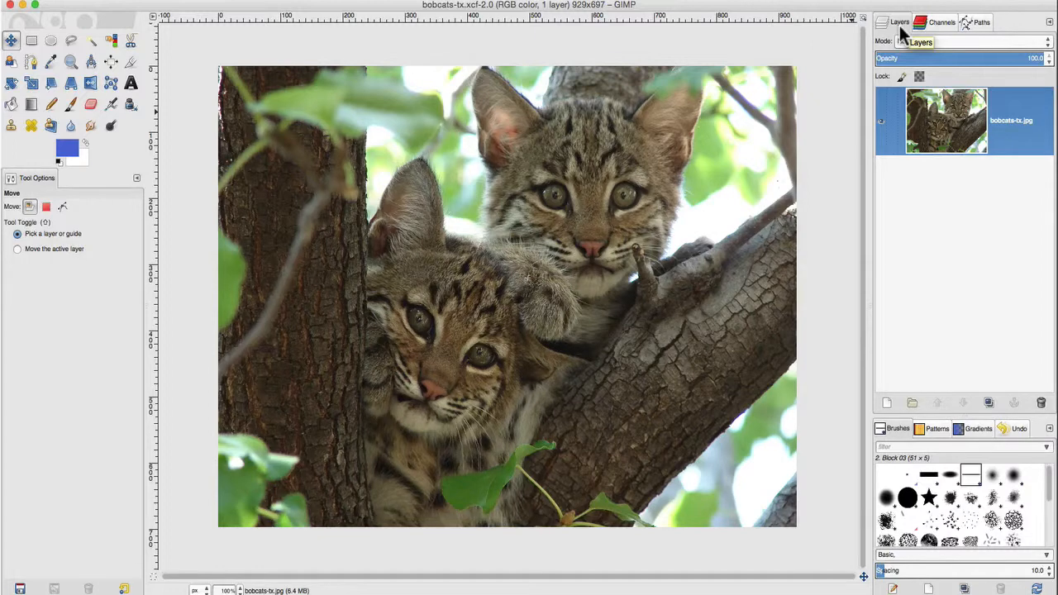
- Detach the Layers dialog into its own floating window and place it over the Channels and Paths dock
{"action": "left_click_drag", "start_coordinate": [903, 32], "coordinate": [846, 63]}
{"action": "left_click_drag", "start_coordinate": [781, 86], "coordinate": [779, 88]}
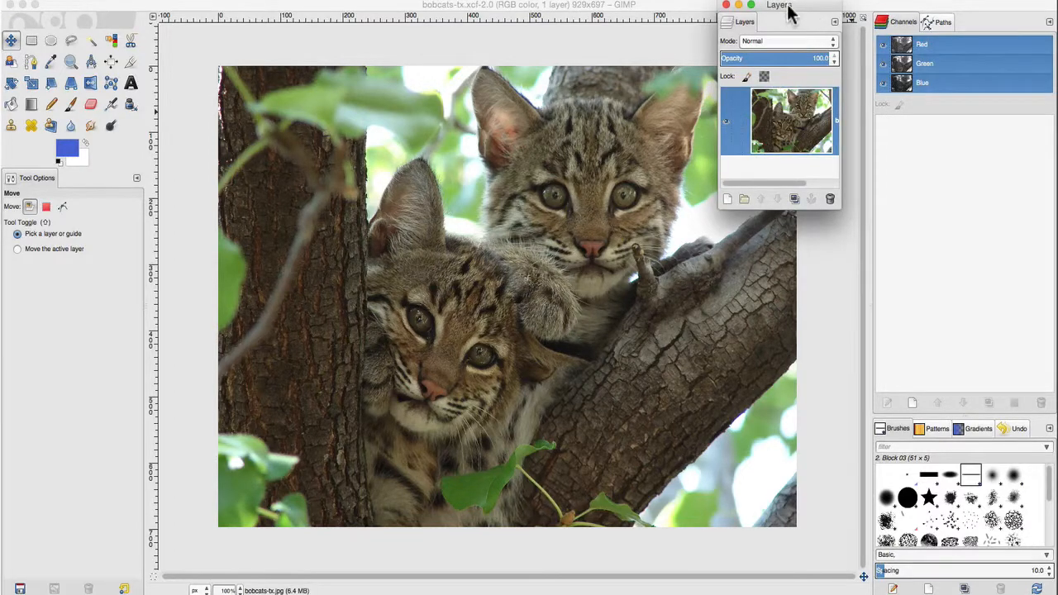
{"action": "left_click_drag", "start_coordinate": [789, 5], "coordinate": [799, 80]}
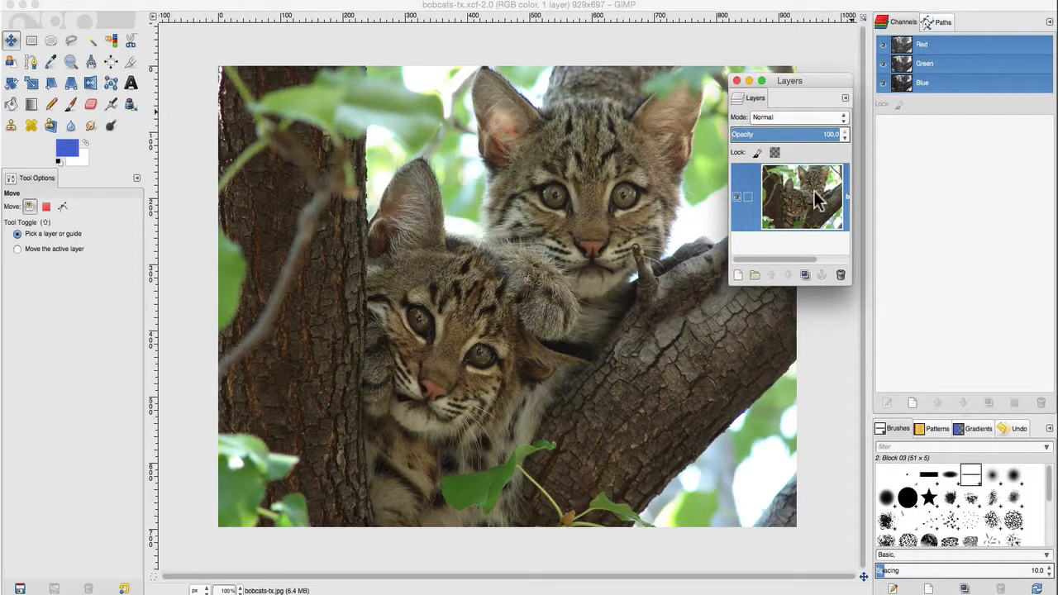
{"action": "left_click_drag", "start_coordinate": [786, 83], "coordinate": [1020, 92]}
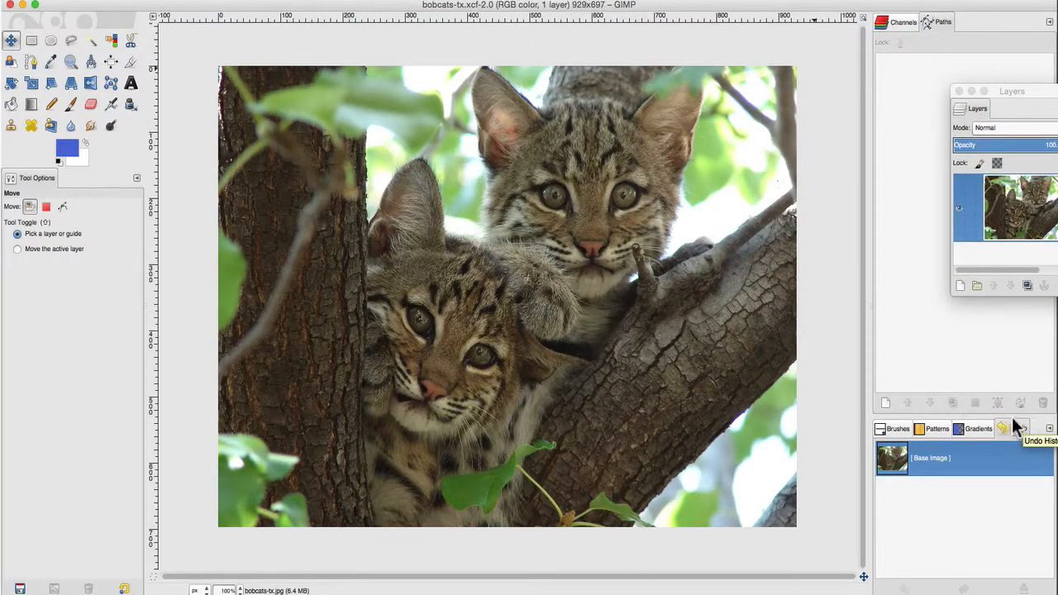
- Move the Undo History dialog into the floating Layers window as a second tab, and bring Layers to the front
{"action": "left_click_drag", "start_coordinate": [1013, 421], "coordinate": [972, 111]}
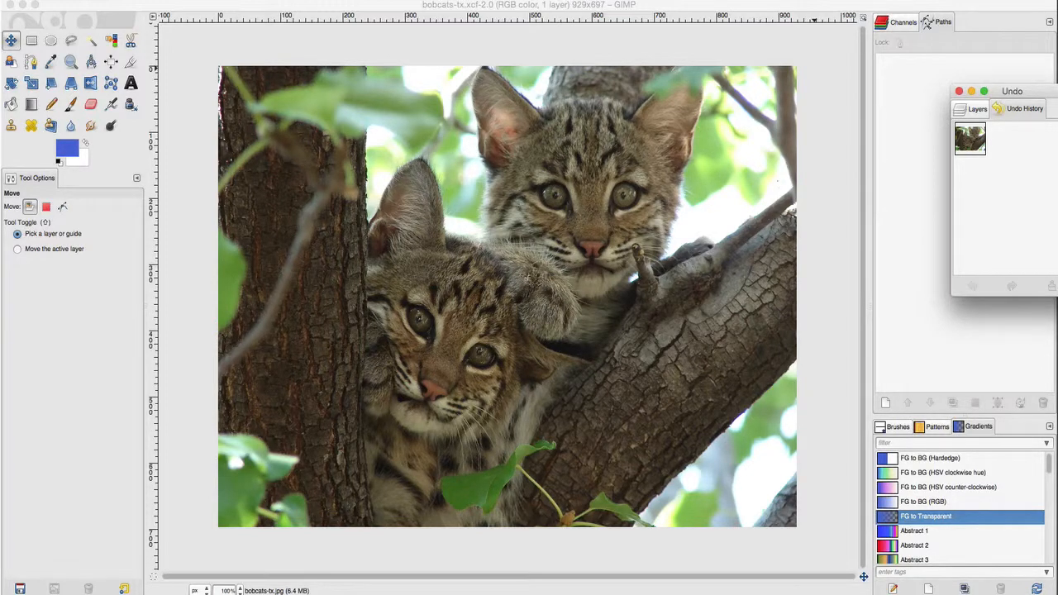
{"action": "left_click", "coordinate": [975, 112]}
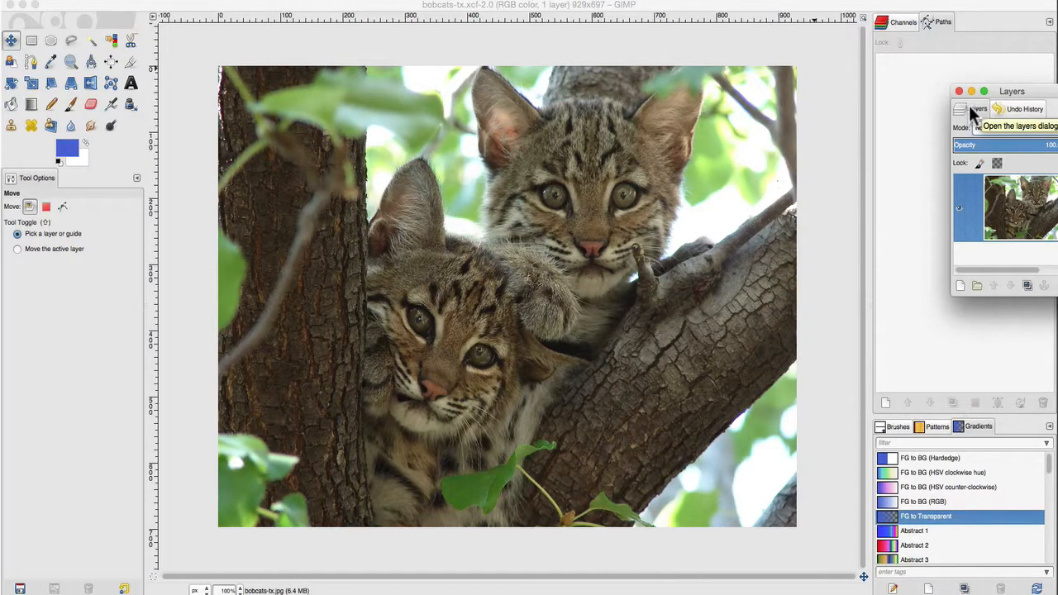
- Dock Layers in a new column between the image and the Channels dock, and place Undo History ahead of Channels in that dock
{"action": "left_click_drag", "start_coordinate": [972, 108], "coordinate": [874, 114]}
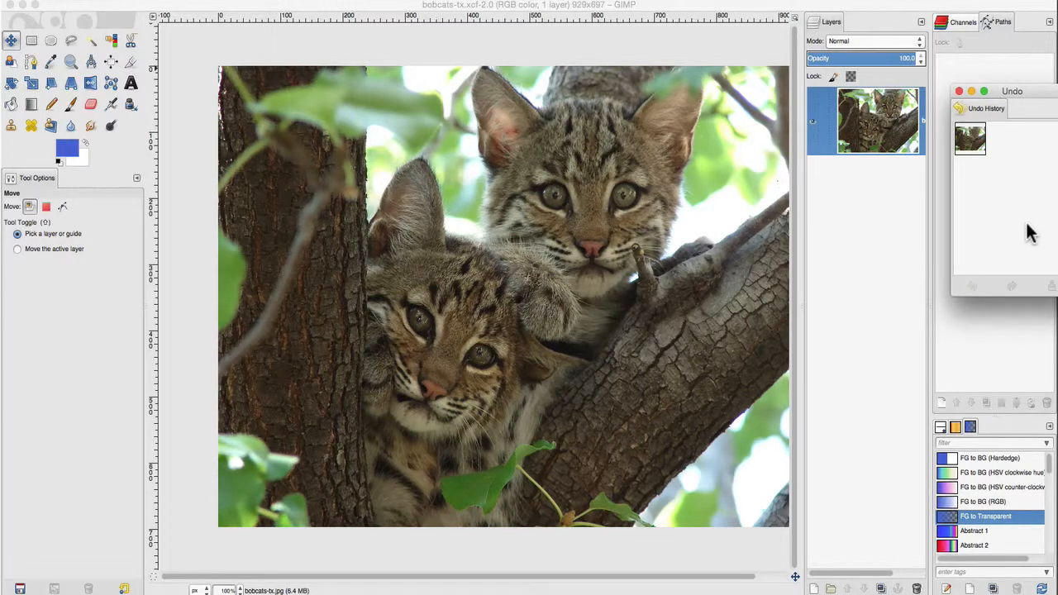
{"action": "left_click_drag", "start_coordinate": [979, 114], "coordinate": [949, 25]}
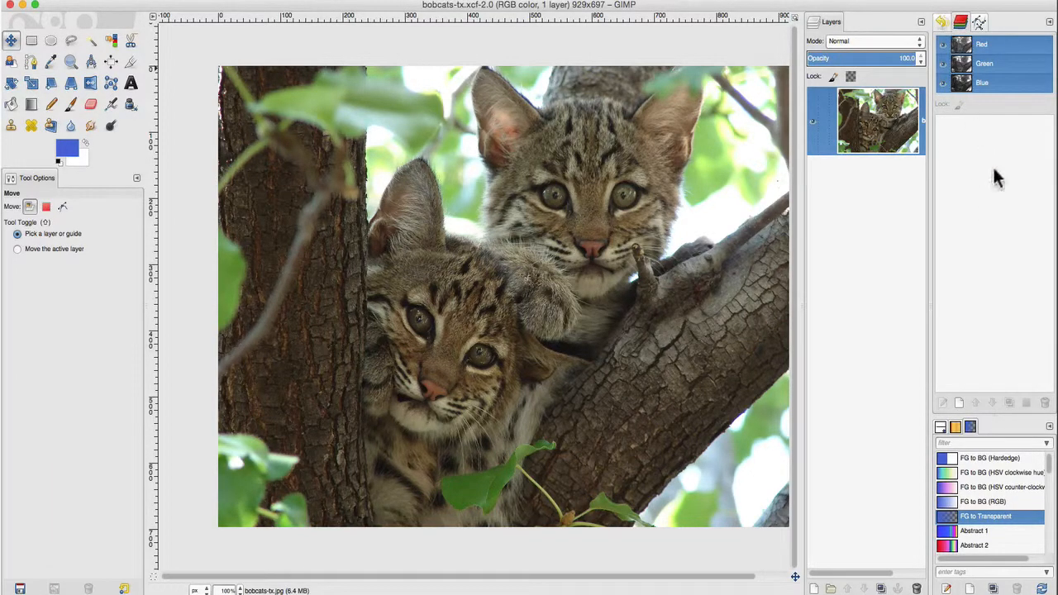
- Add the Navigation dockable dialog to the dock containing Undo History, Channels and Paths
{"action": "left_click", "coordinate": [921, 21]}
{"action": "mouse_move", "coordinate": [895, 43]}
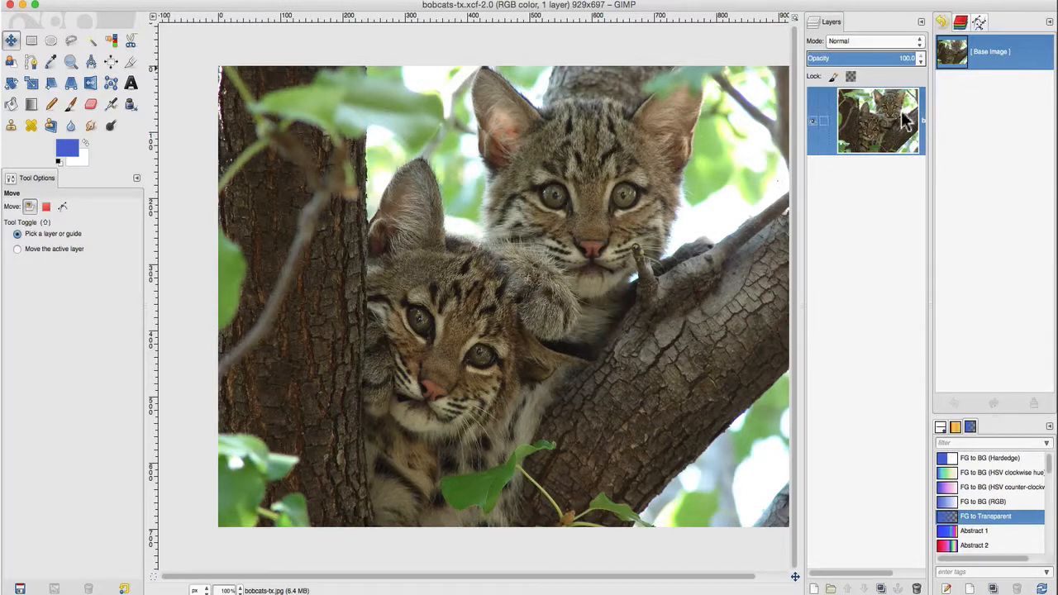
{"action": "left_click", "coordinate": [394, 3]}
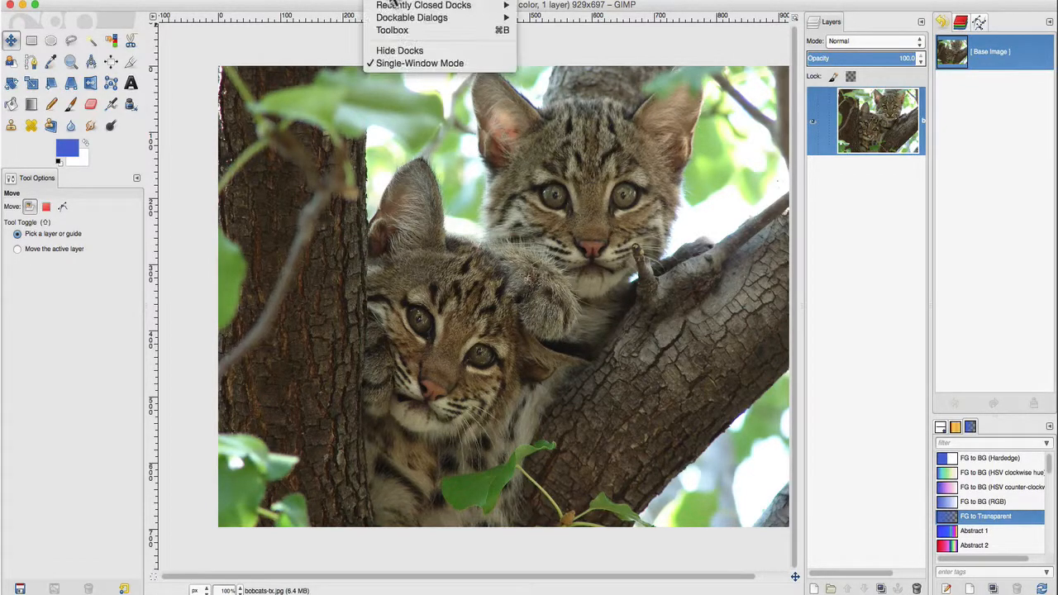
{"action": "mouse_move", "coordinate": [410, 20]}
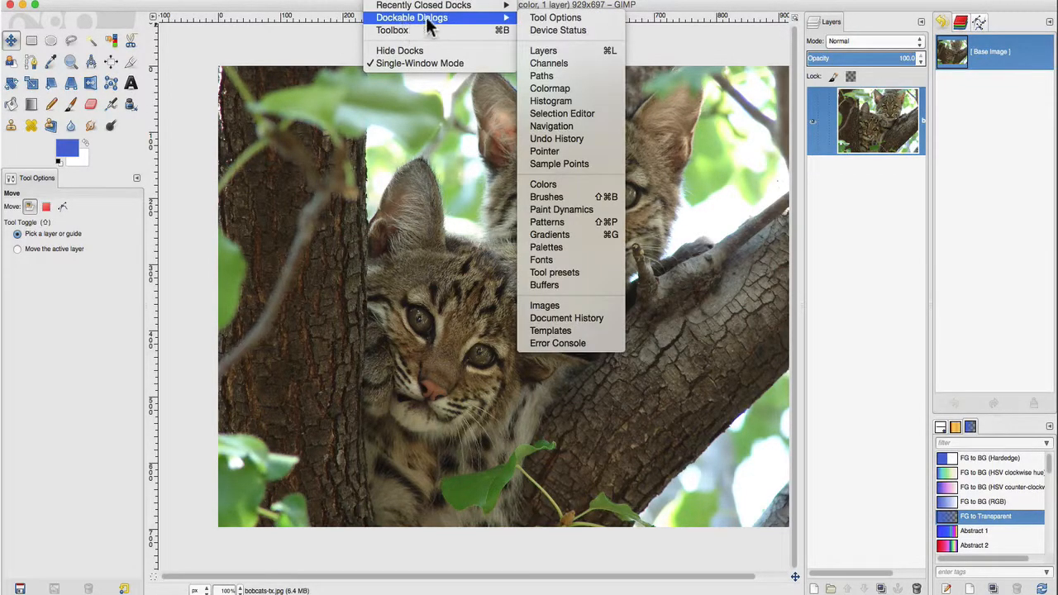
{"action": "left_click", "coordinate": [556, 126]}
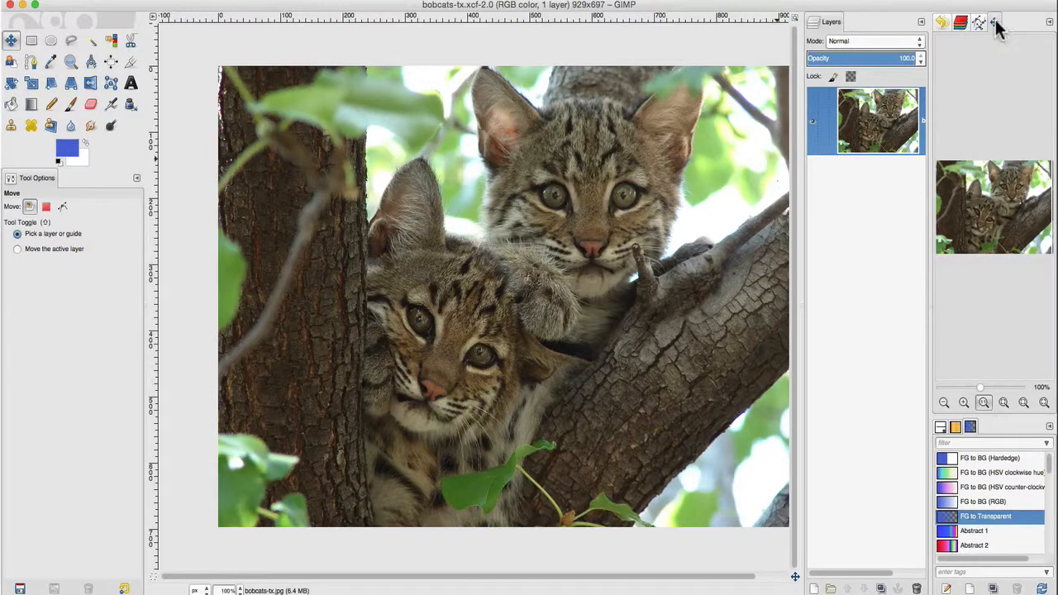
- Move the Navigation dialog out of its dock and dock it beneath the Layers dialog in the same column
{"action": "left_click_drag", "start_coordinate": [996, 23], "coordinate": [999, 35]}
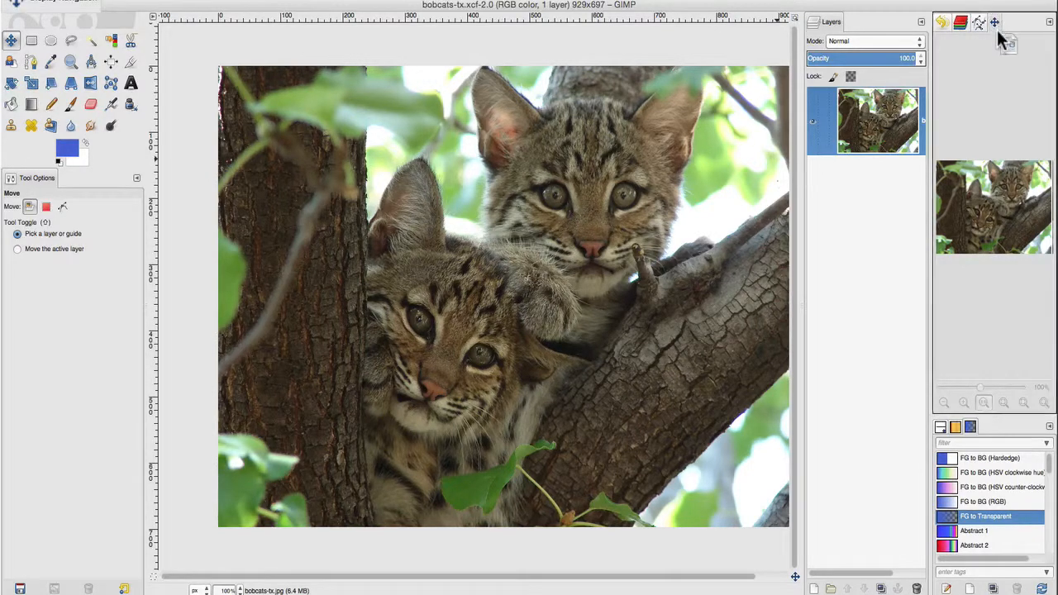
{"action": "left_click_drag", "start_coordinate": [974, 85], "coordinate": [870, 393]}
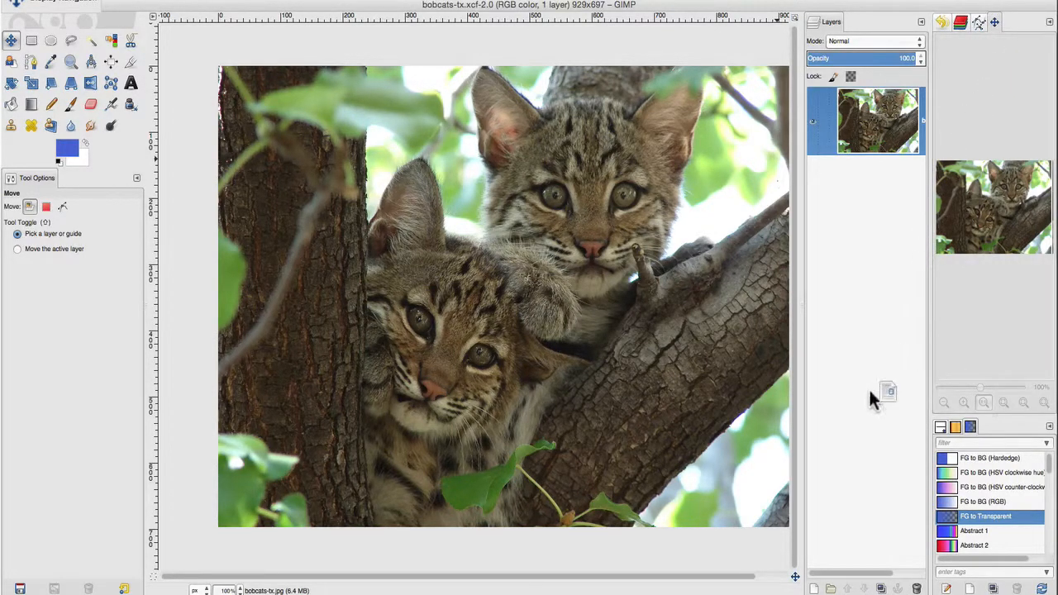
{"action": "left_click_drag", "start_coordinate": [852, 486], "coordinate": [868, 594]}
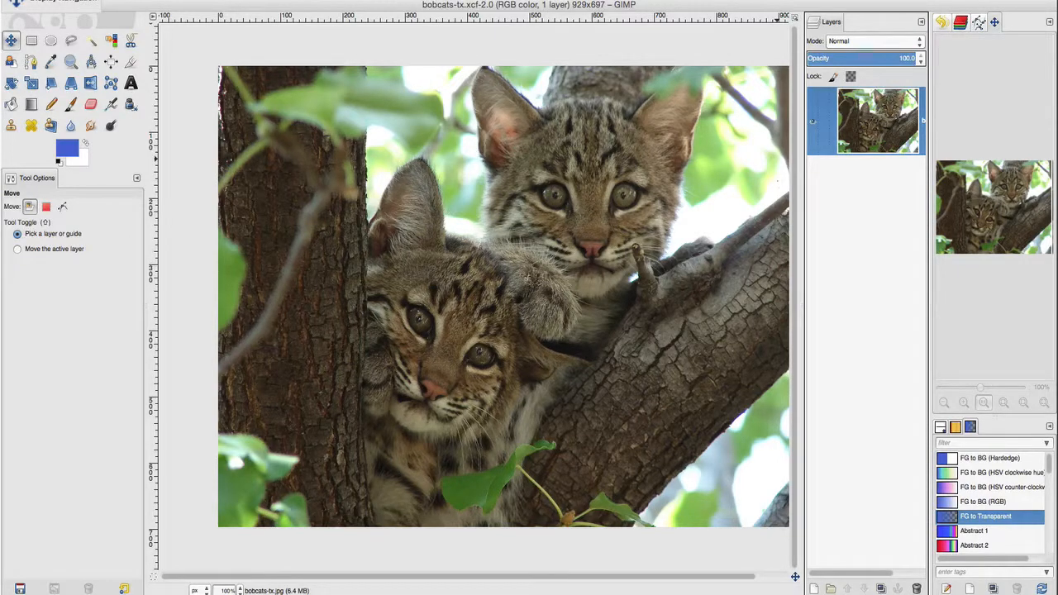
{"action": "left_click_drag", "start_coordinate": [867, 594], "coordinate": [868, 593]}
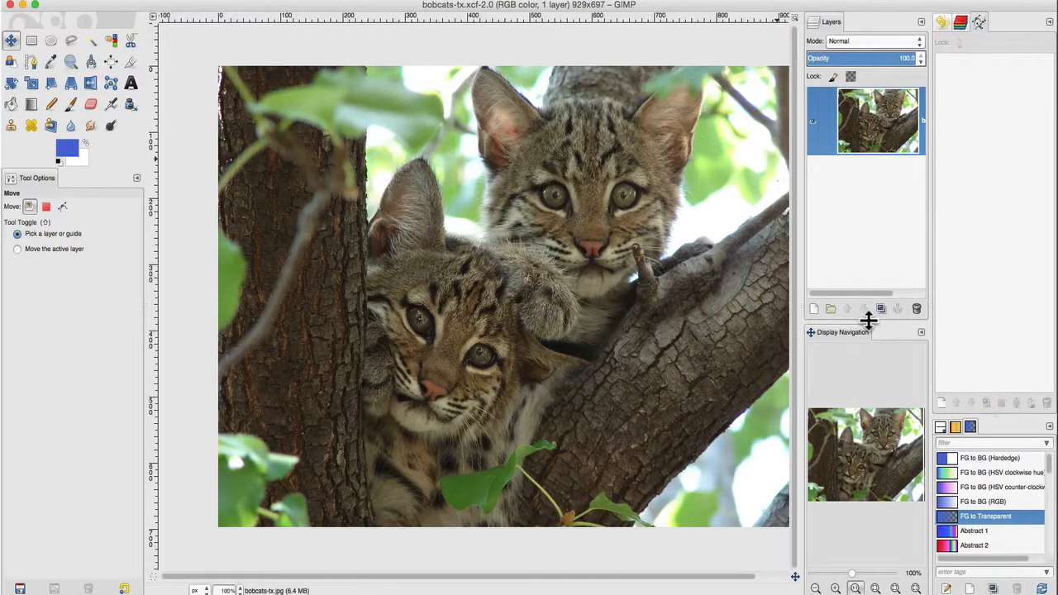
- Give the Layers dialog more height by shrinking the Navigation dialog docked beneath it
{"action": "left_click_drag", "start_coordinate": [868, 321], "coordinate": [870, 362]}
{"action": "left_click_drag", "start_coordinate": [872, 372], "coordinate": [876, 438]}
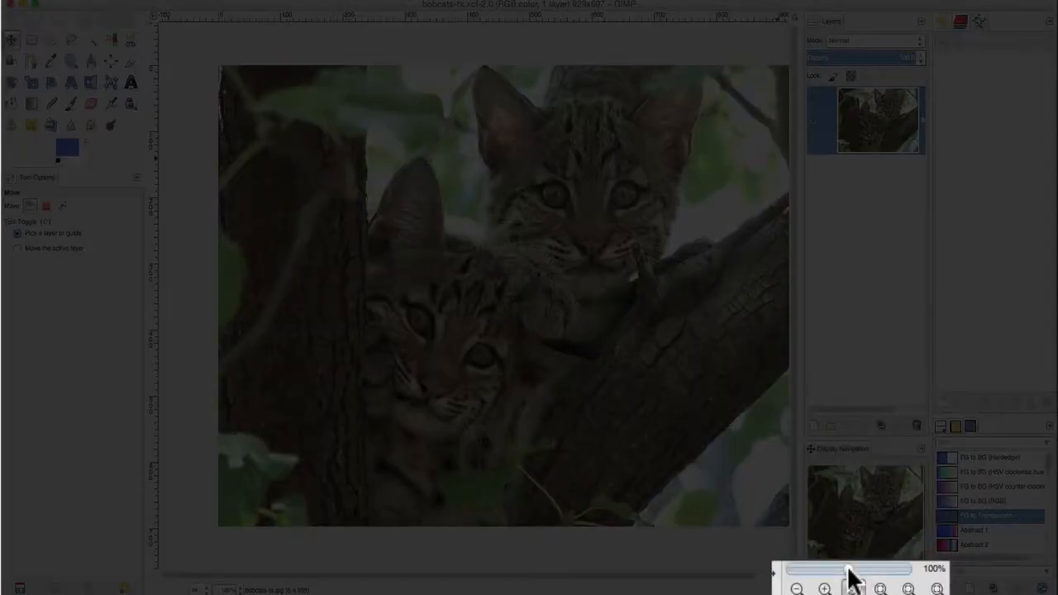
- Use the Navigation dialog to zoom to 288% on the lower bobcat's face, and return the image to 100%
{"action": "left_click", "coordinate": [855, 576]}
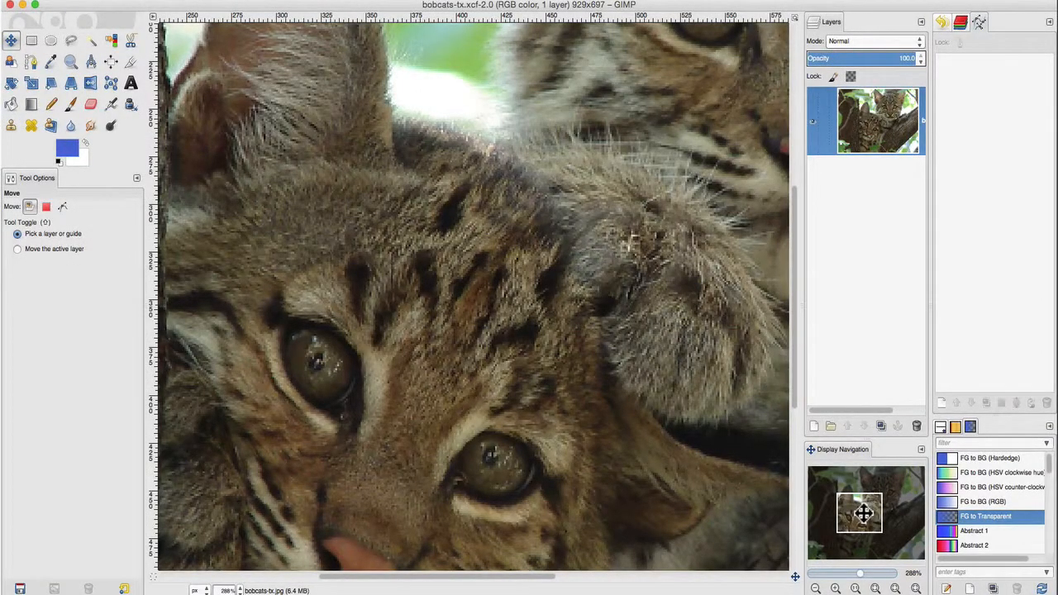
{"action": "left_click_drag", "start_coordinate": [862, 510], "coordinate": [853, 520]}
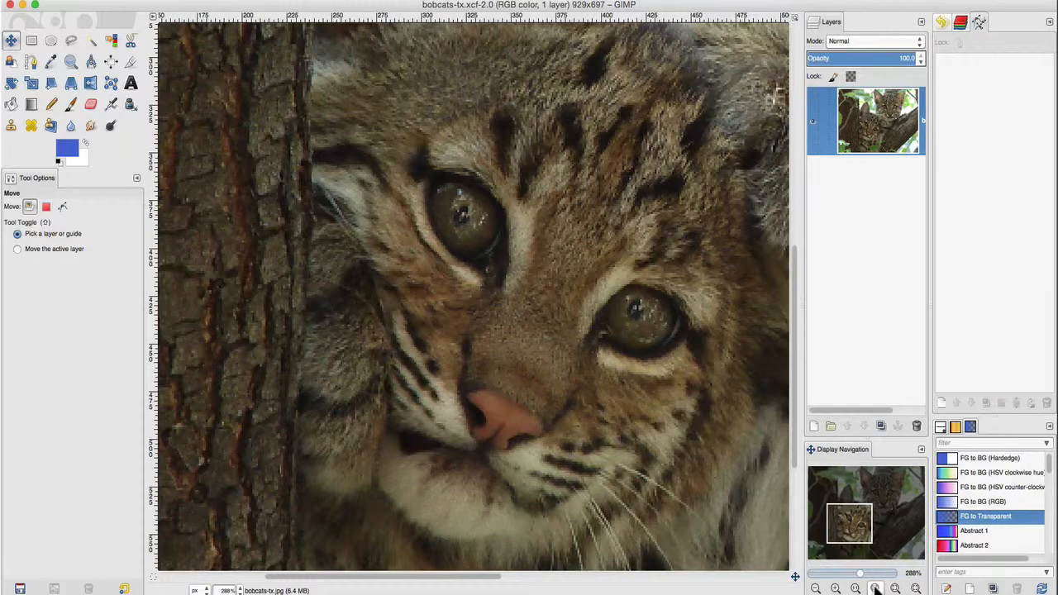
{"action": "left_click", "coordinate": [876, 589]}
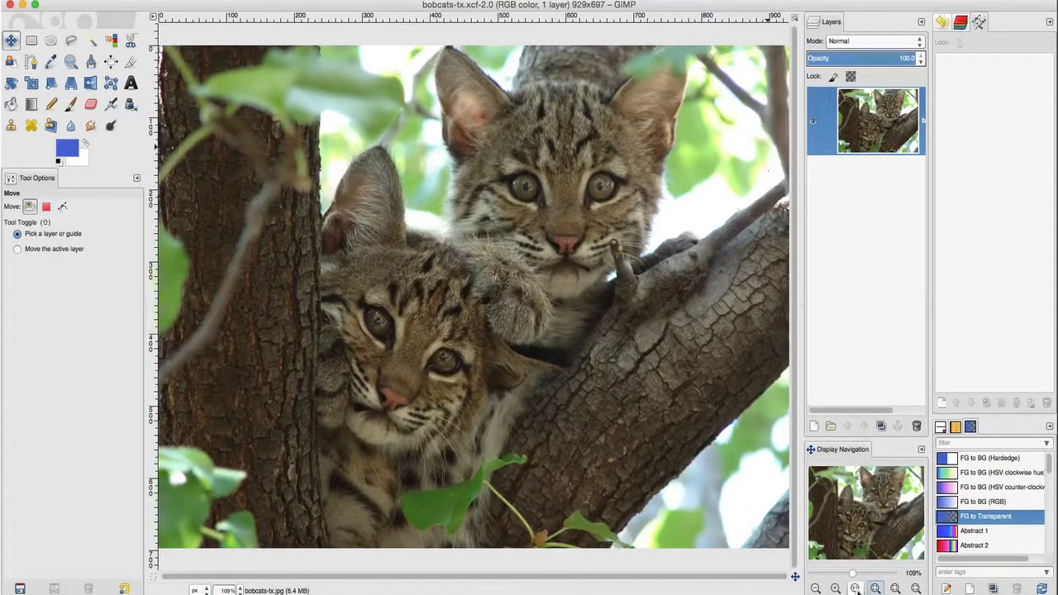
{"action": "left_click", "coordinate": [856, 588]}
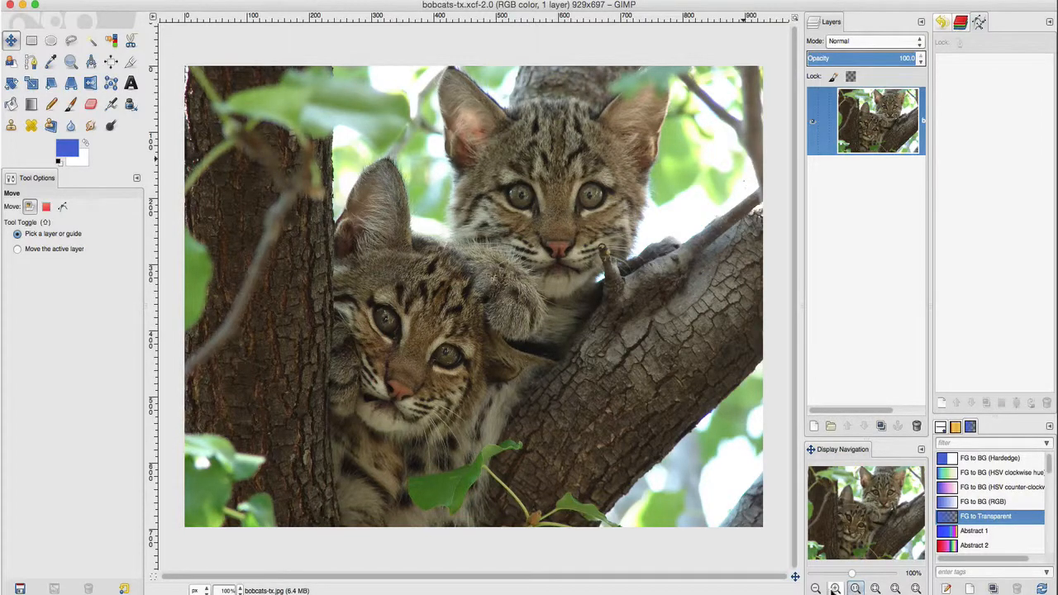
- Zoom the image in to 200% in two increments from the Navigation dialog, and back out to 100%
{"action": "left_click", "coordinate": [836, 588]}
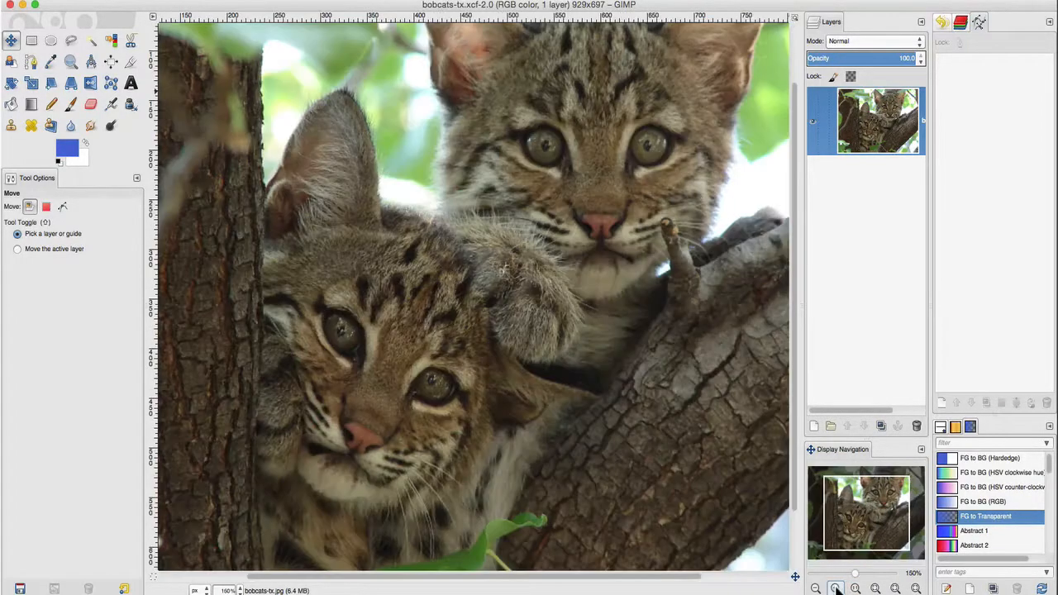
{"action": "left_click", "coordinate": [835, 589]}
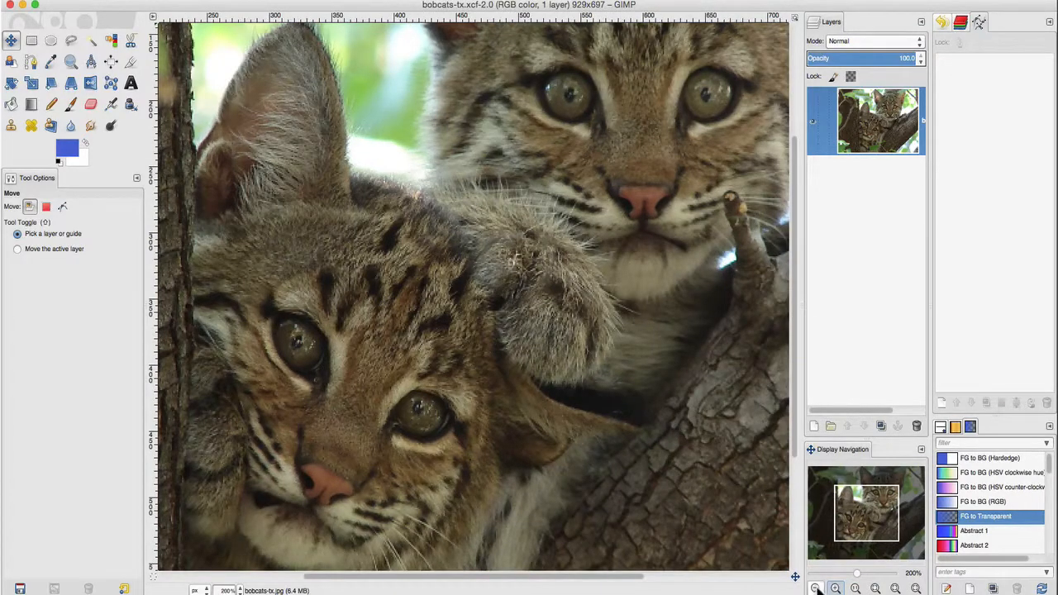
{"action": "left_click", "coordinate": [815, 588]}
{"action": "left_click", "coordinate": [815, 589]}
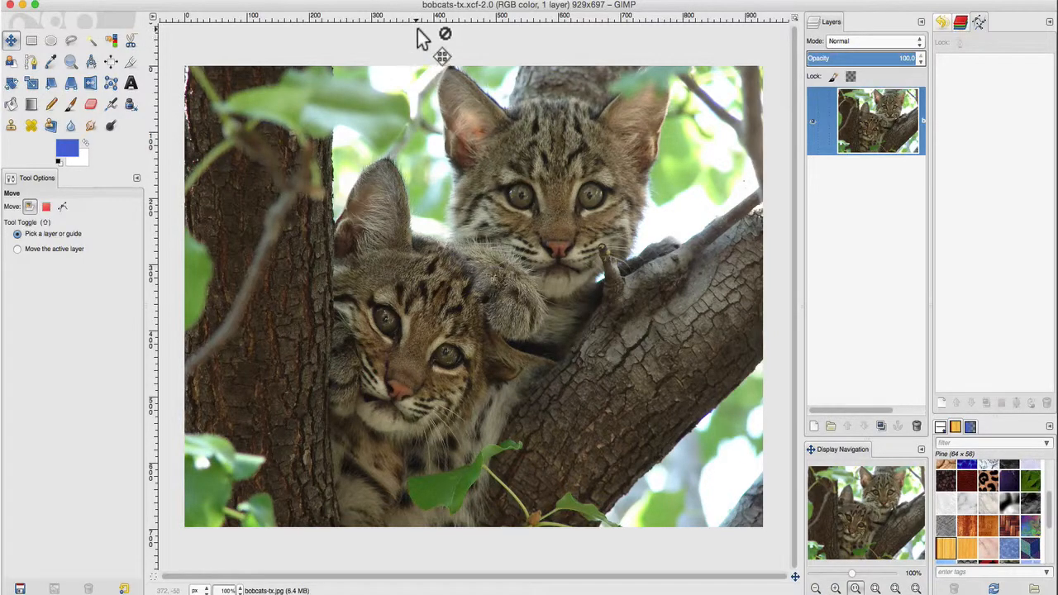
- Add the Colors dockable dialog to the dock containing Undo History, Channels and Paths
{"action": "left_click", "coordinate": [397, 3]}
{"action": "mouse_move", "coordinate": [410, 19]}
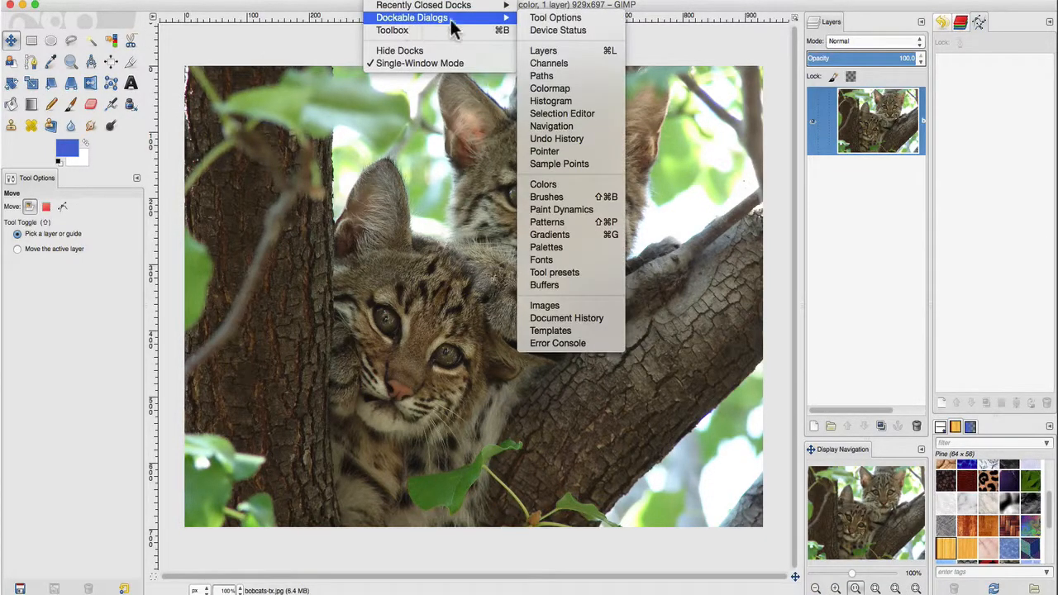
{"action": "left_click", "coordinate": [561, 186]}
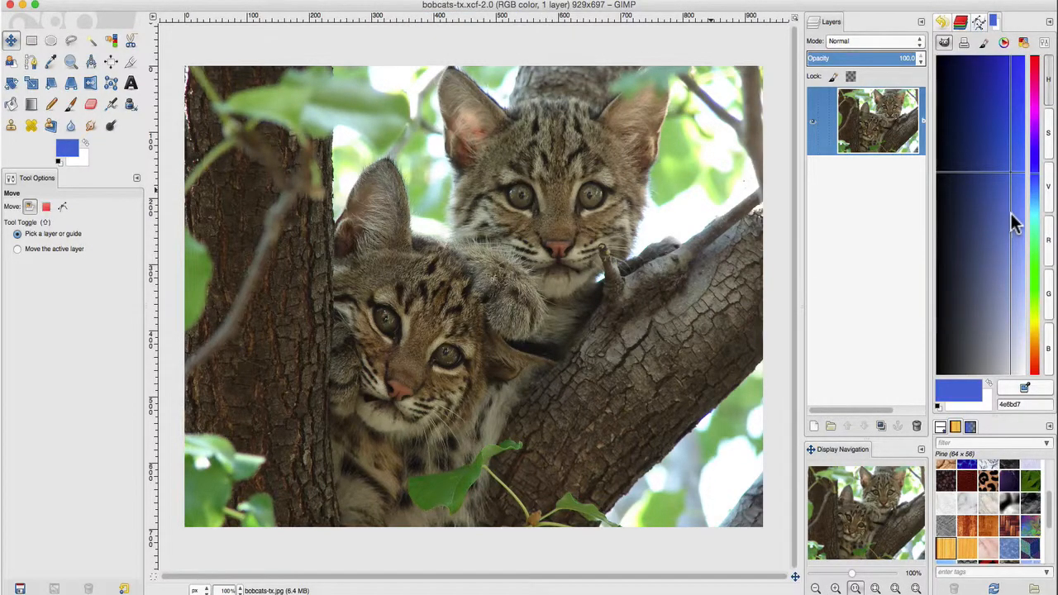
- Change the foreground color to a pink with hex value bc5585 in the Colors dialog
{"action": "left_click", "coordinate": [985, 224]}
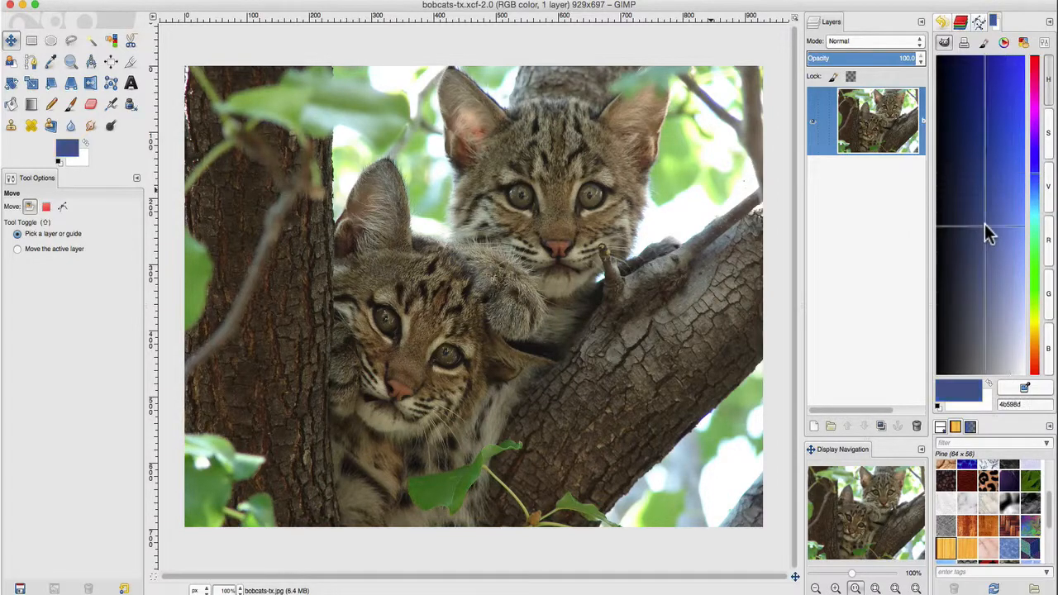
{"action": "left_click", "coordinate": [1034, 80]}
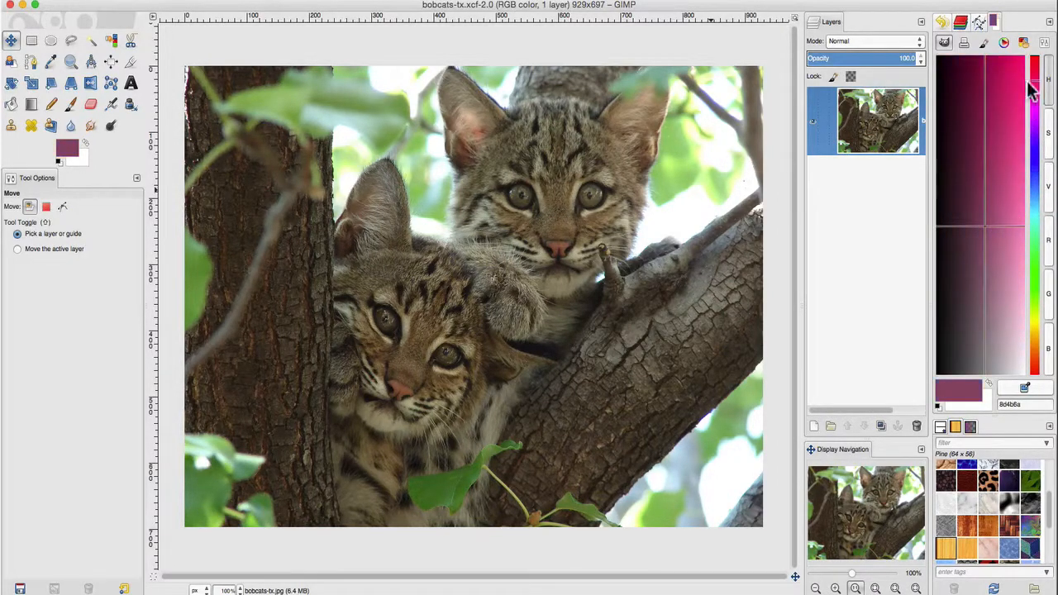
{"action": "left_click", "coordinate": [961, 96]}
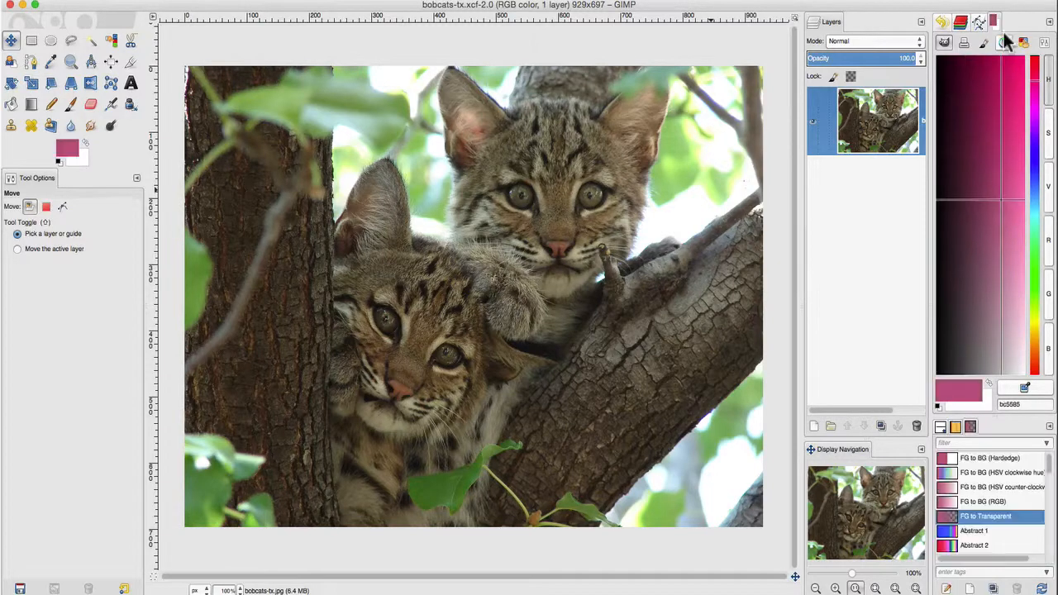
- Move the Colors dialog into the dock with Patterns and Gradients, and move the Brushes dialog beside Tool Options below the toolbox
{"action": "left_click_drag", "start_coordinate": [1012, 212], "coordinate": [979, 425]}
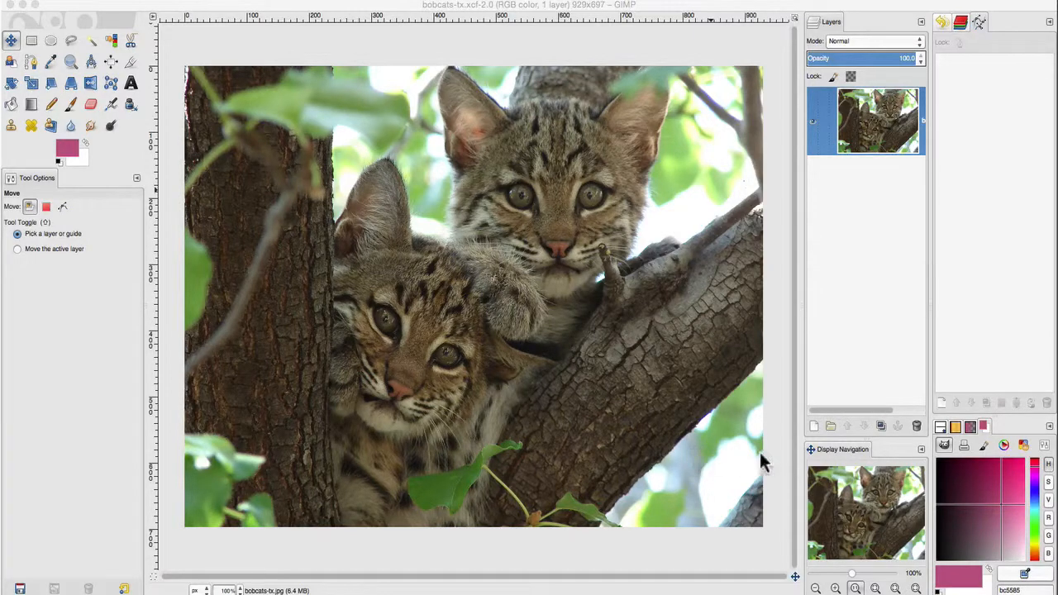
{"action": "left_click", "coordinate": [944, 435]}
{"action": "left_click", "coordinate": [941, 428]}
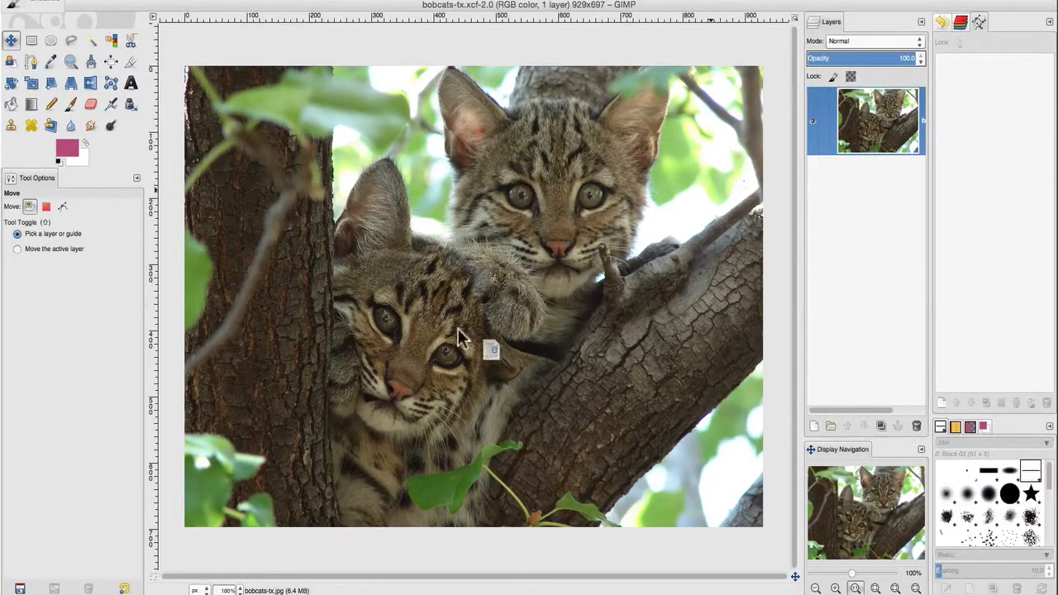
{"action": "left_click_drag", "start_coordinate": [27, 159], "coordinate": [76, 183]}
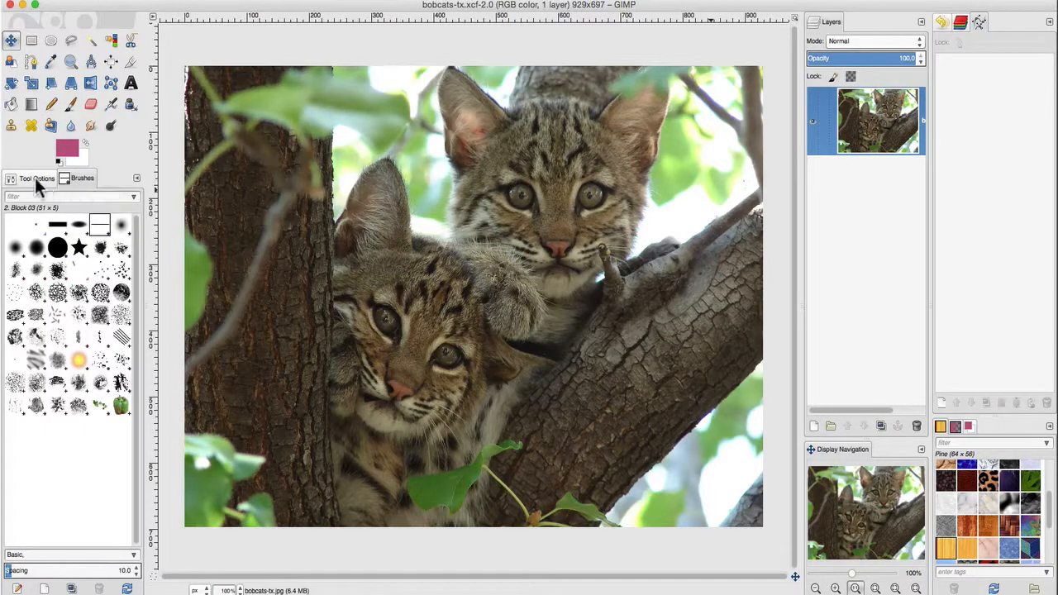
{"action": "left_click", "coordinate": [37, 178]}
{"action": "left_click", "coordinate": [78, 179]}
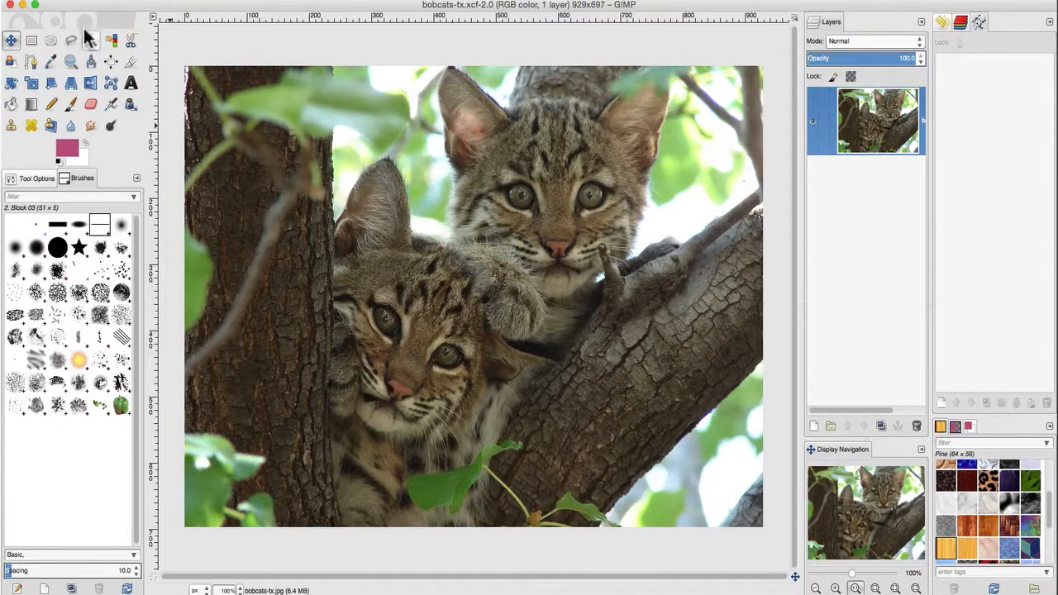
- Open the Preferences and set the size of image thumbnails to Large (256x256)
{"action": "left_click", "coordinate": [55, 0]}
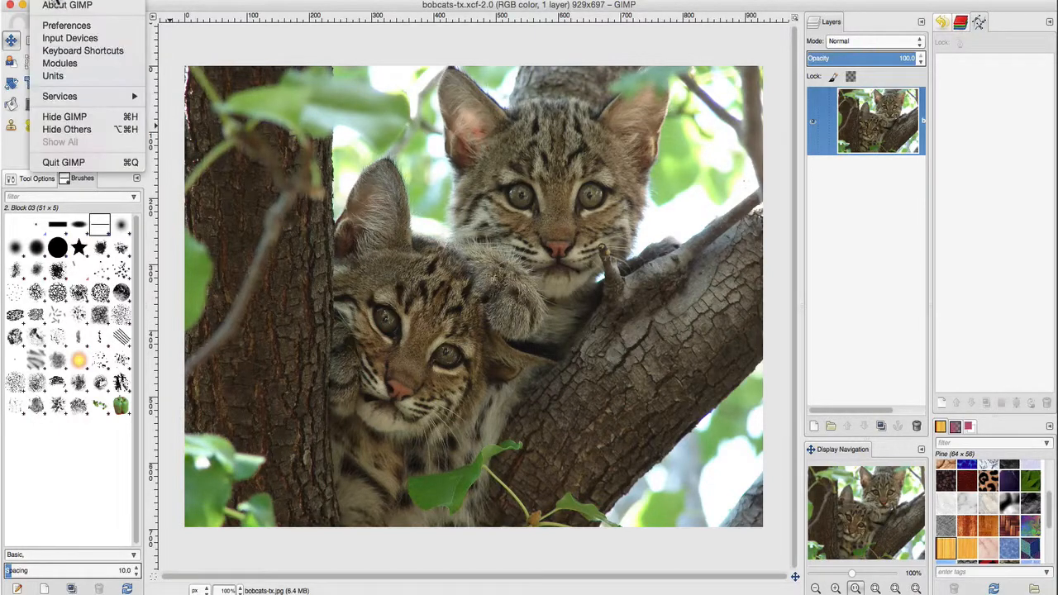
{"action": "left_click", "coordinate": [101, 26]}
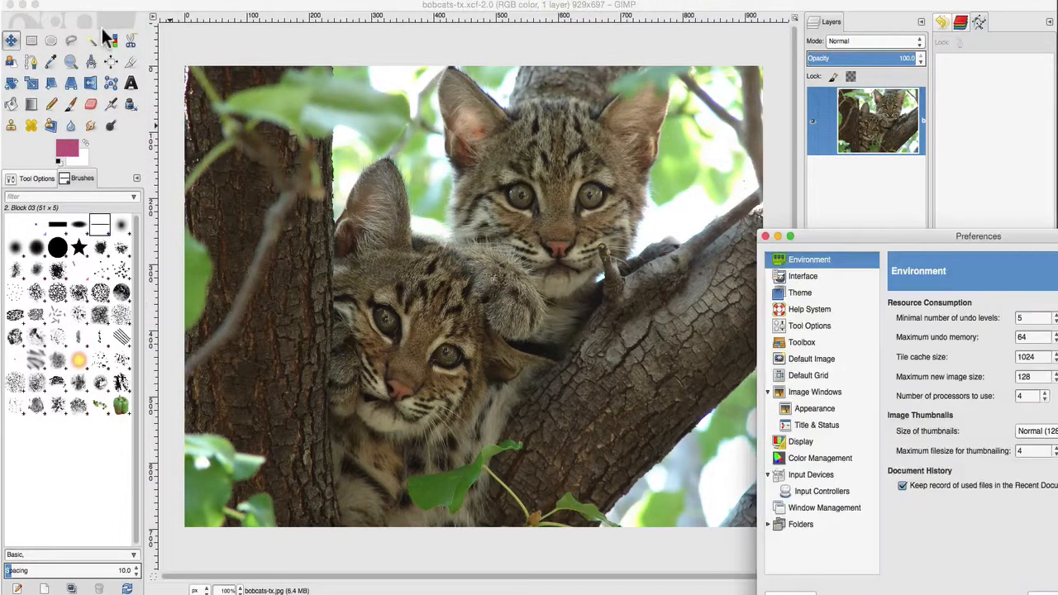
{"action": "left_click_drag", "start_coordinate": [911, 231], "coordinate": [848, 105]}
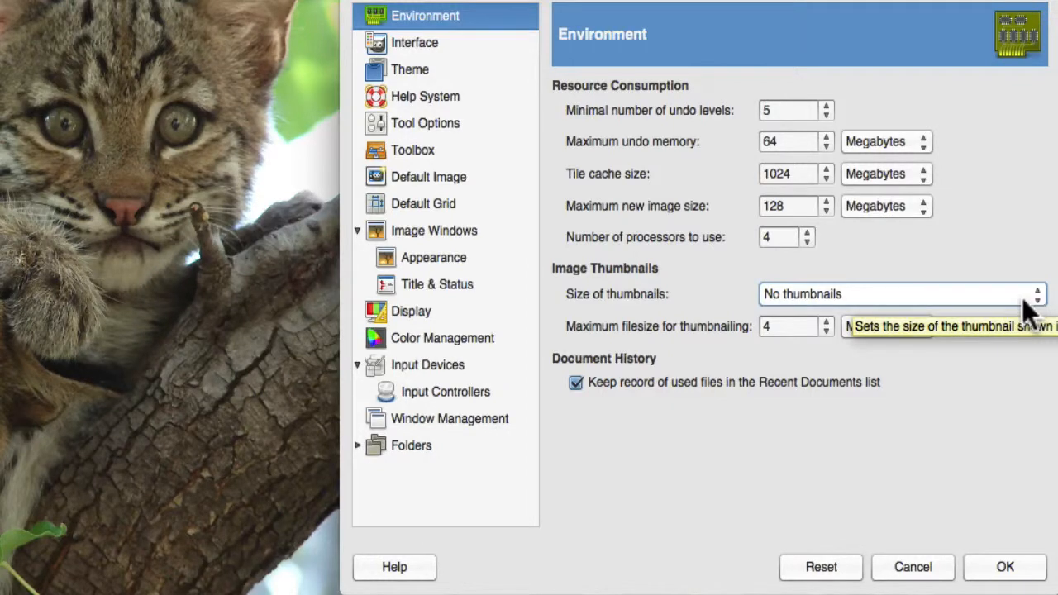
{"action": "left_click", "coordinate": [1022, 298]}
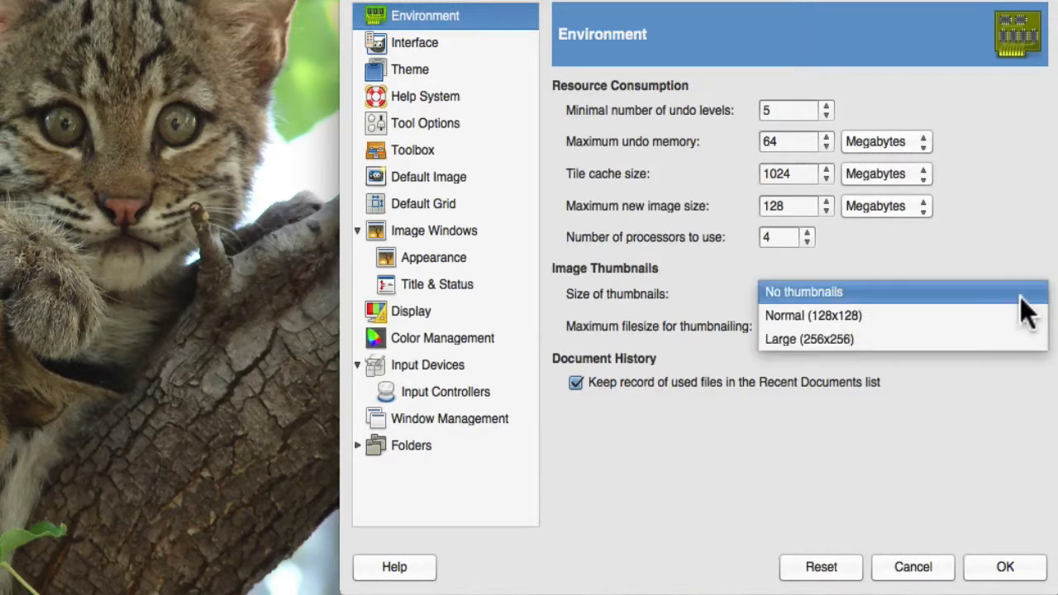
{"action": "left_click", "coordinate": [919, 338]}
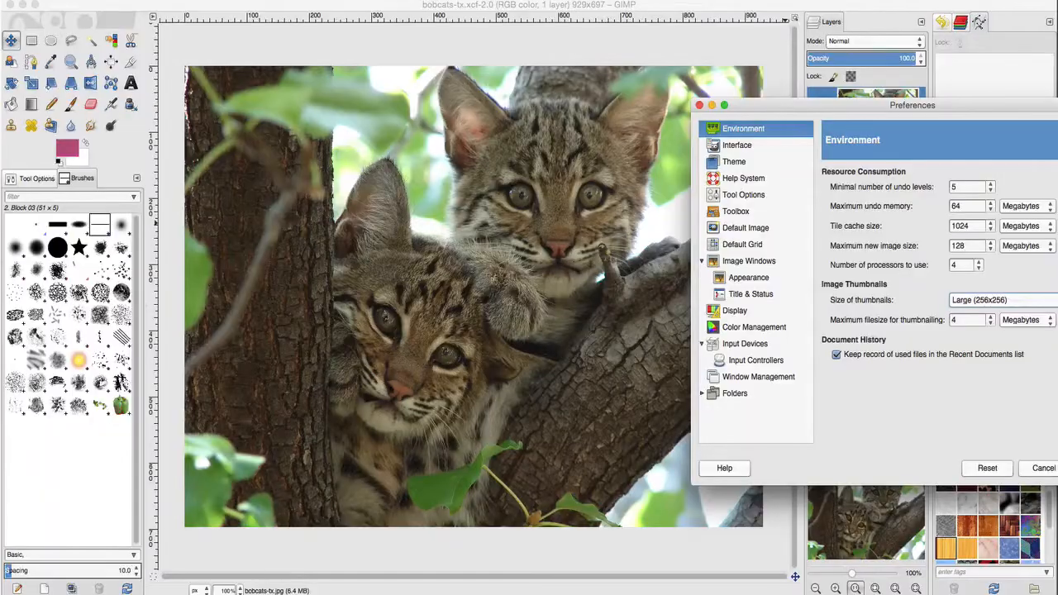
- Set the default layer and channel preview size to Enormous in the Interface preferences
{"action": "left_click", "coordinate": [735, 144]}
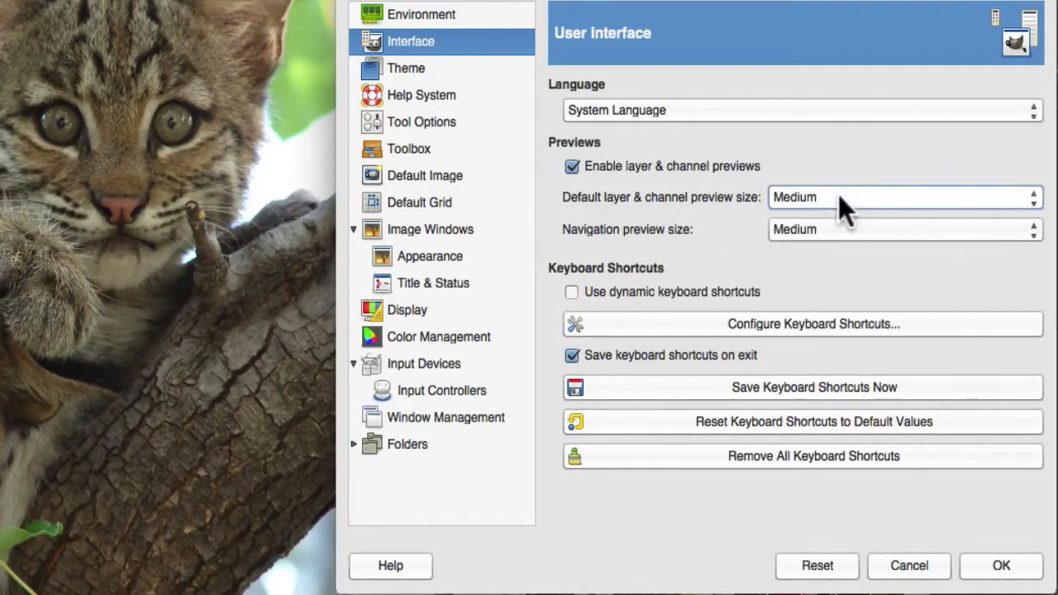
{"action": "left_click", "coordinate": [838, 194]}
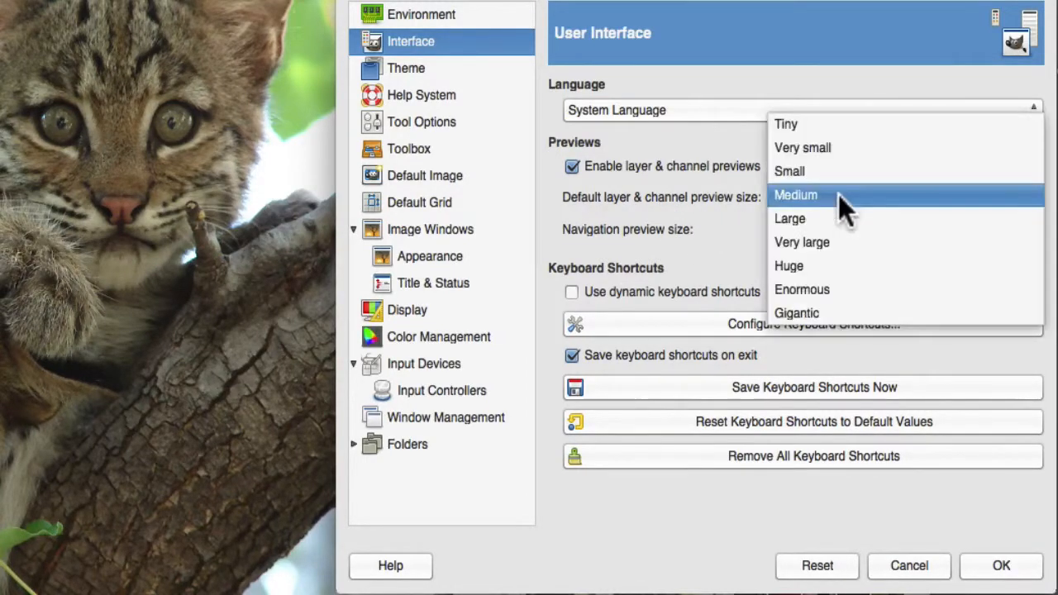
{"action": "left_click", "coordinate": [851, 290]}
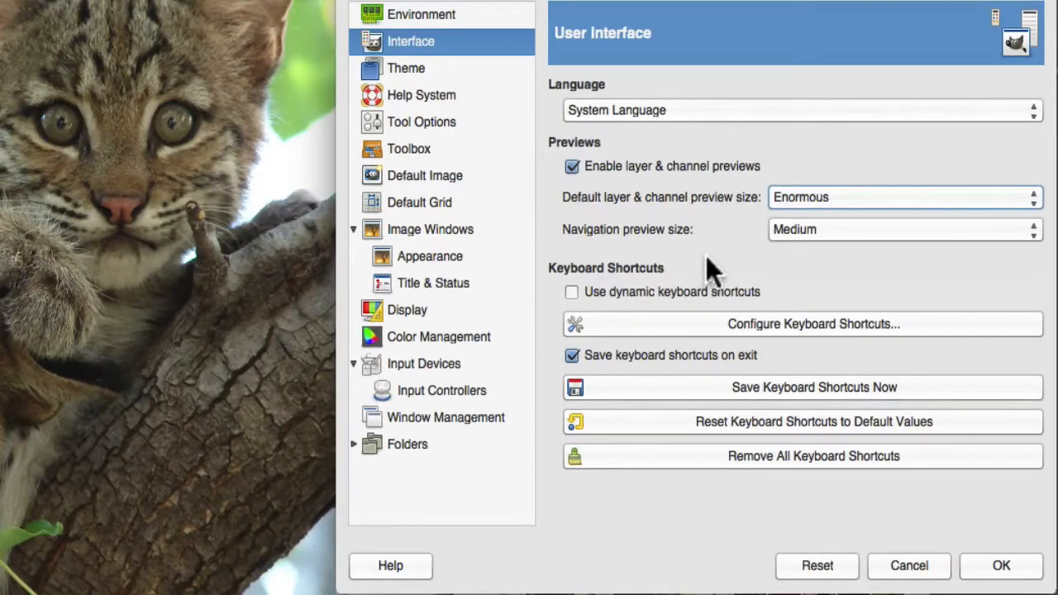
- Show the active brush, pattern and gradient in the toolbox, and turn the active image display on and off again
{"action": "left_click", "coordinate": [447, 151]}
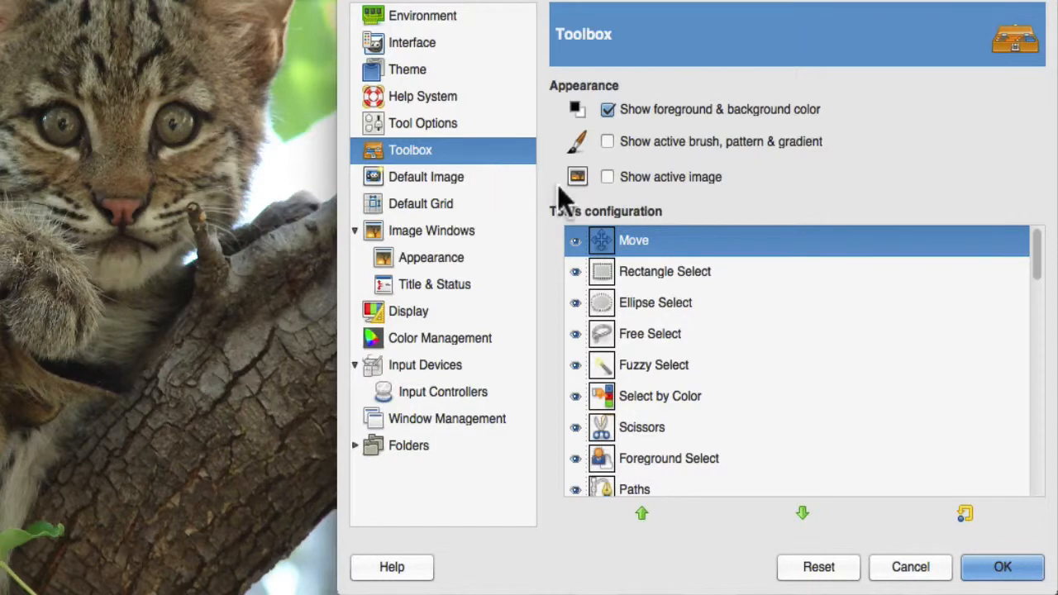
{"action": "left_click", "coordinate": [607, 140]}
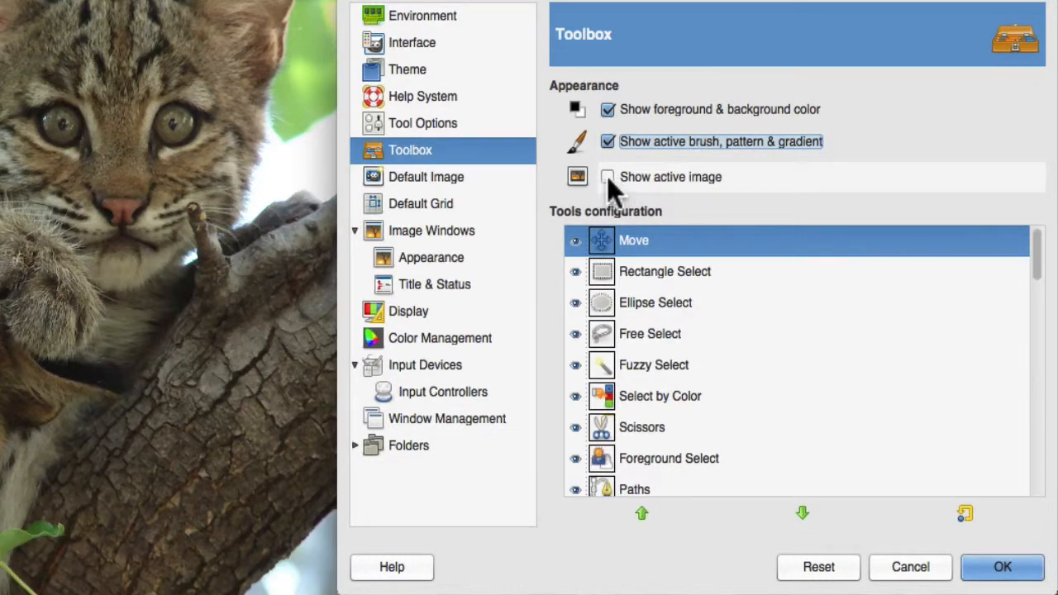
{"action": "left_click", "coordinate": [608, 177]}
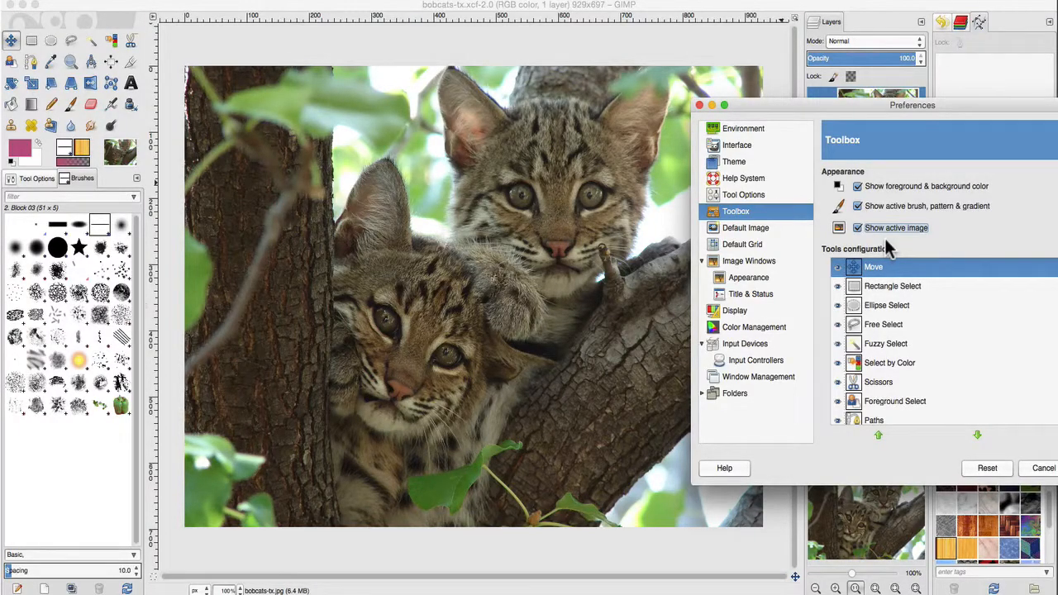
{"action": "left_click", "coordinate": [865, 234]}
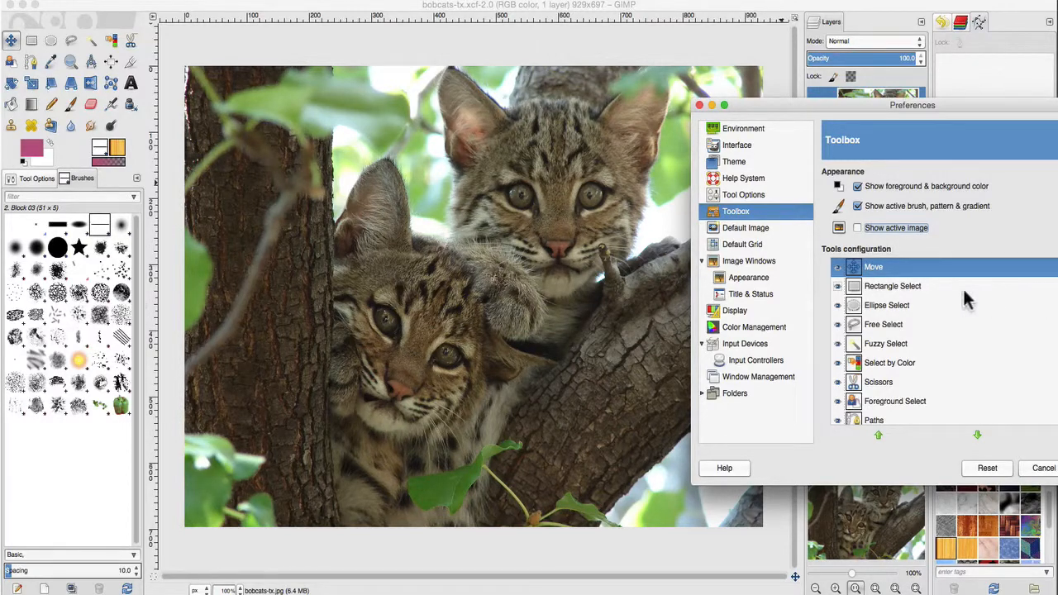
- Hide the Move tool from the toolbox and make it visible again
{"action": "left_click", "coordinate": [934, 267]}
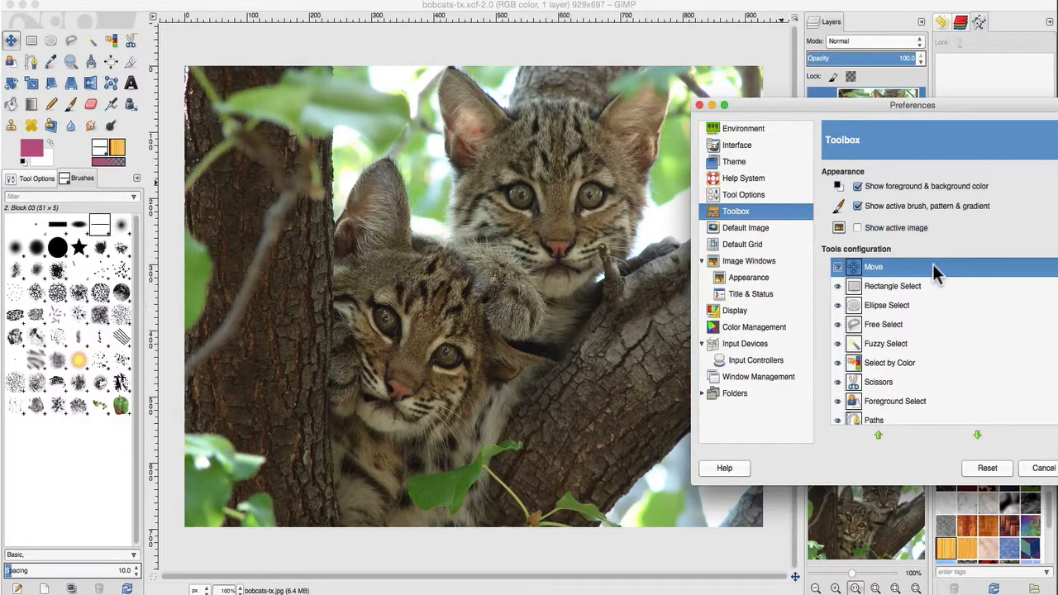
{"action": "left_click", "coordinate": [837, 267]}
{"action": "left_click", "coordinate": [837, 267]}
{"action": "left_click", "coordinate": [837, 267]}
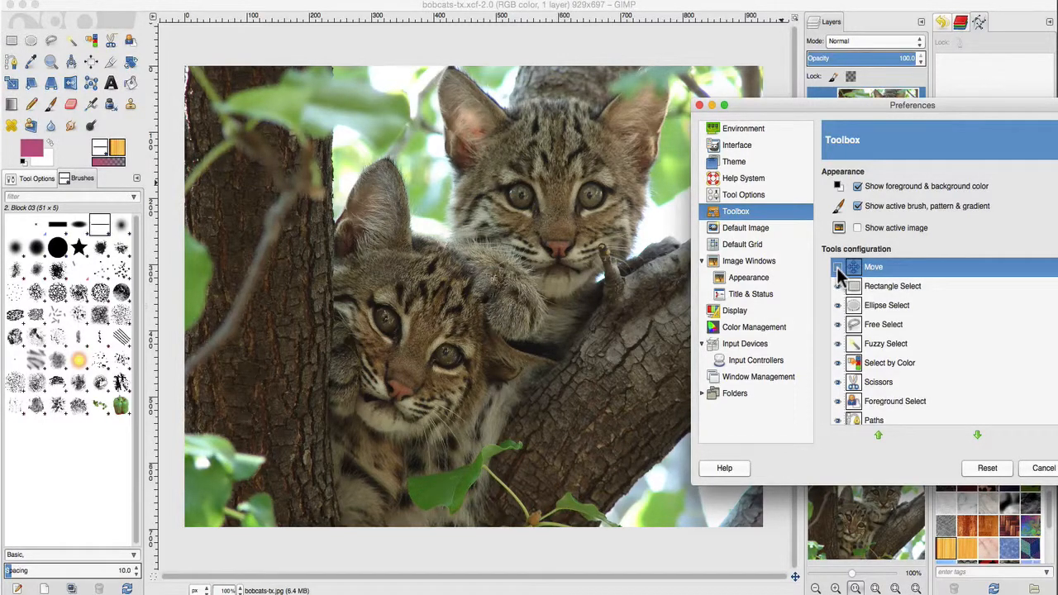
{"action": "left_click", "coordinate": [838, 267]}
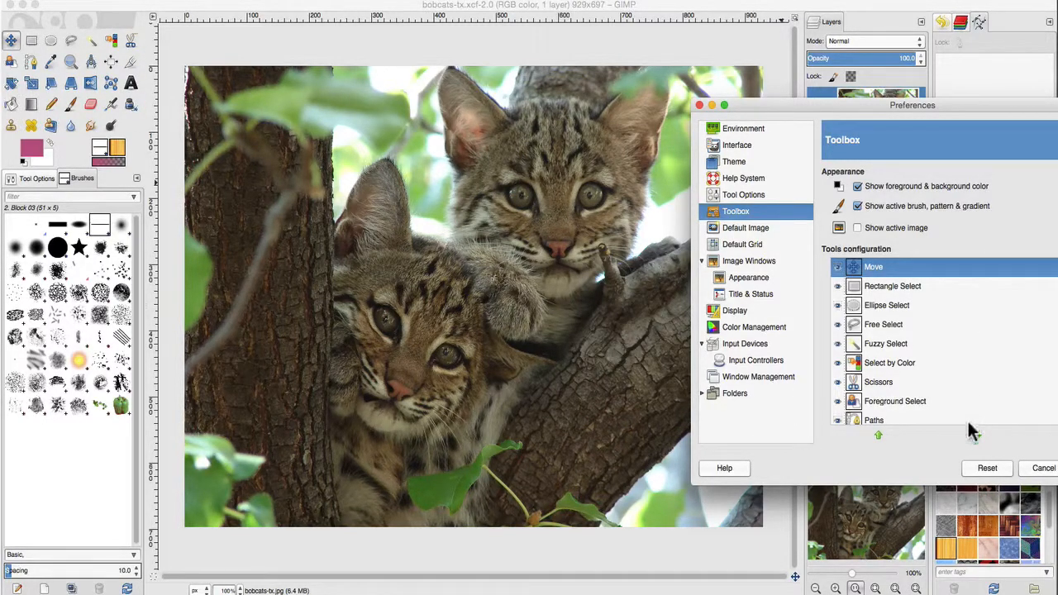
- Shift the Move tool two places down in the toolbox order and return it to first place
{"action": "left_click", "coordinate": [978, 433]}
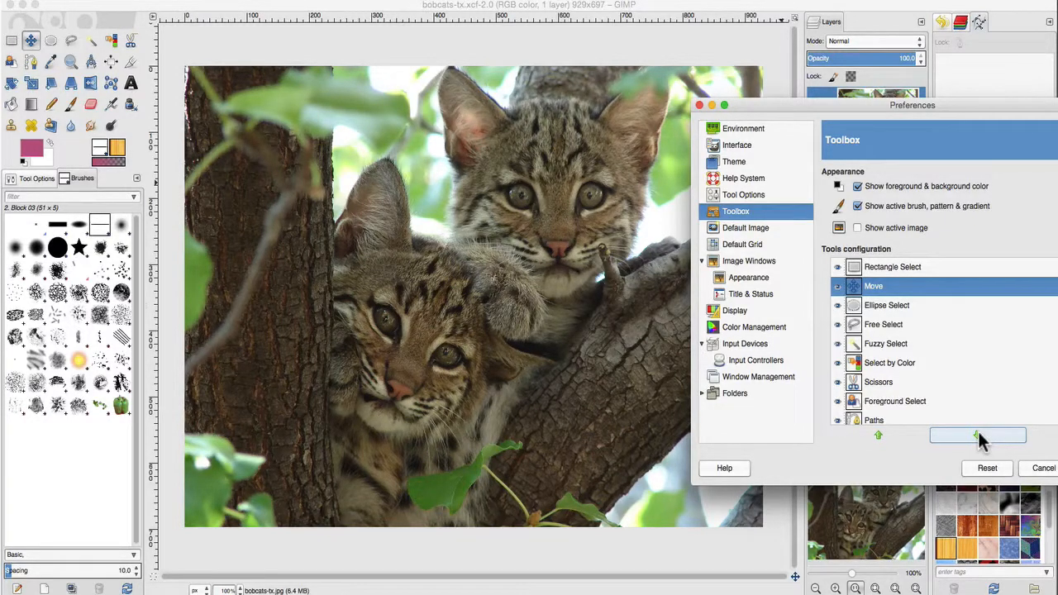
{"action": "left_click", "coordinate": [978, 436]}
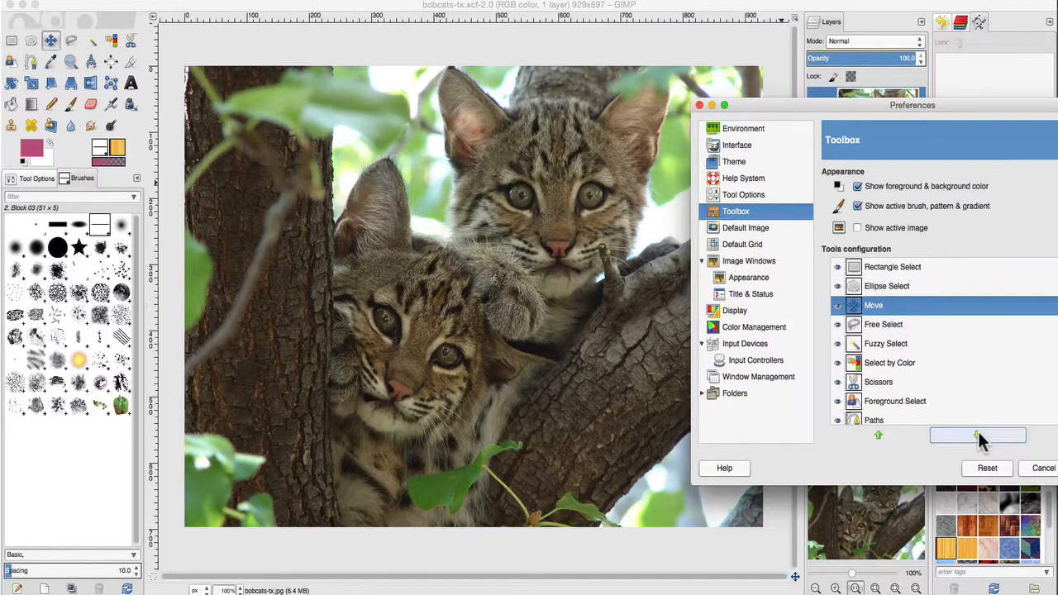
{"action": "left_click", "coordinate": [878, 435]}
{"action": "left_click", "coordinate": [878, 435]}
{"action": "left_click", "coordinate": [878, 435]}
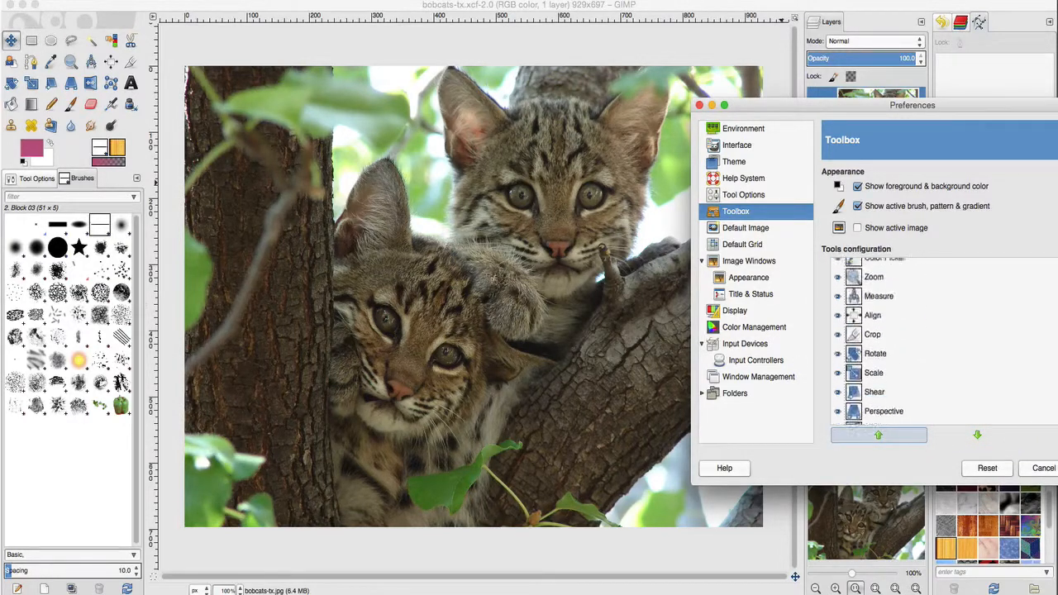
- Make the Curves tool visible in the toolbox through the tools configuration list
{"action": "scroll", "coordinate": [879, 343], "scroll_direction": "down", "scroll_amount": 15}
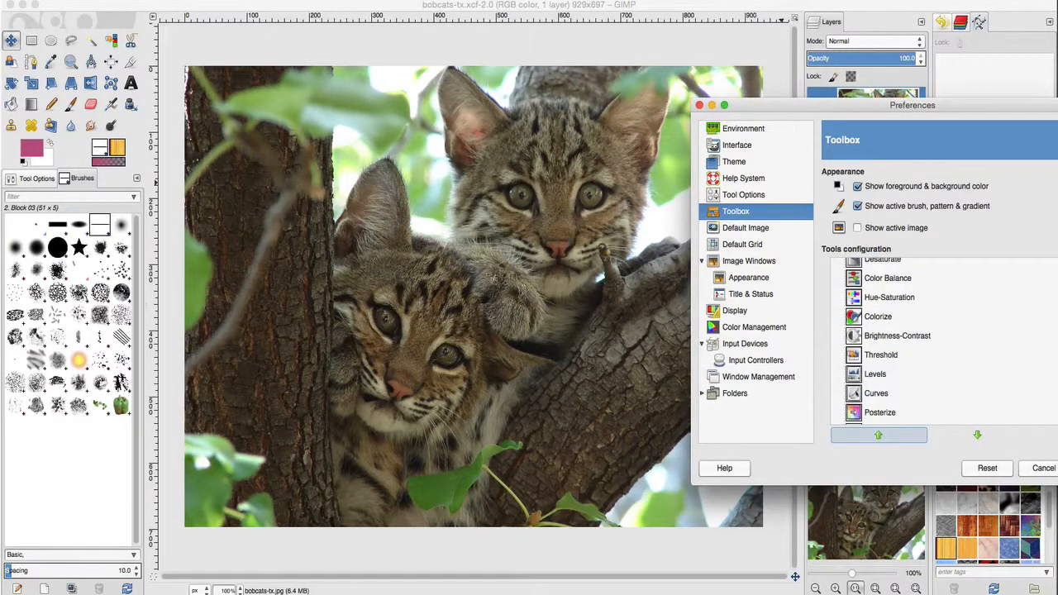
{"action": "scroll", "coordinate": [879, 342], "scroll_direction": "up", "scroll_amount": 2}
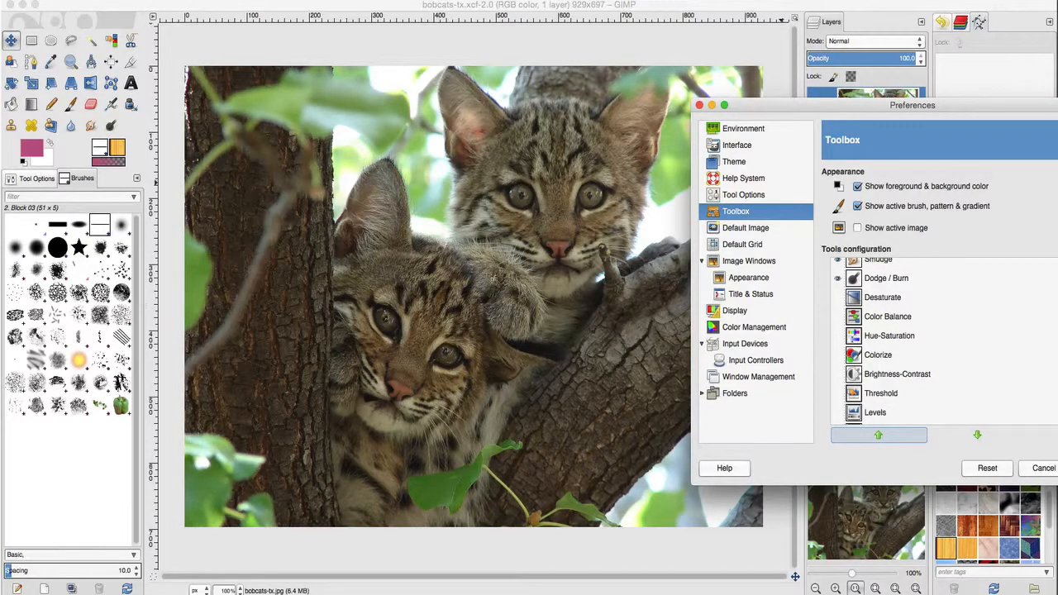
{"action": "scroll", "coordinate": [883, 379], "scroll_direction": "down", "scroll_amount": 3}
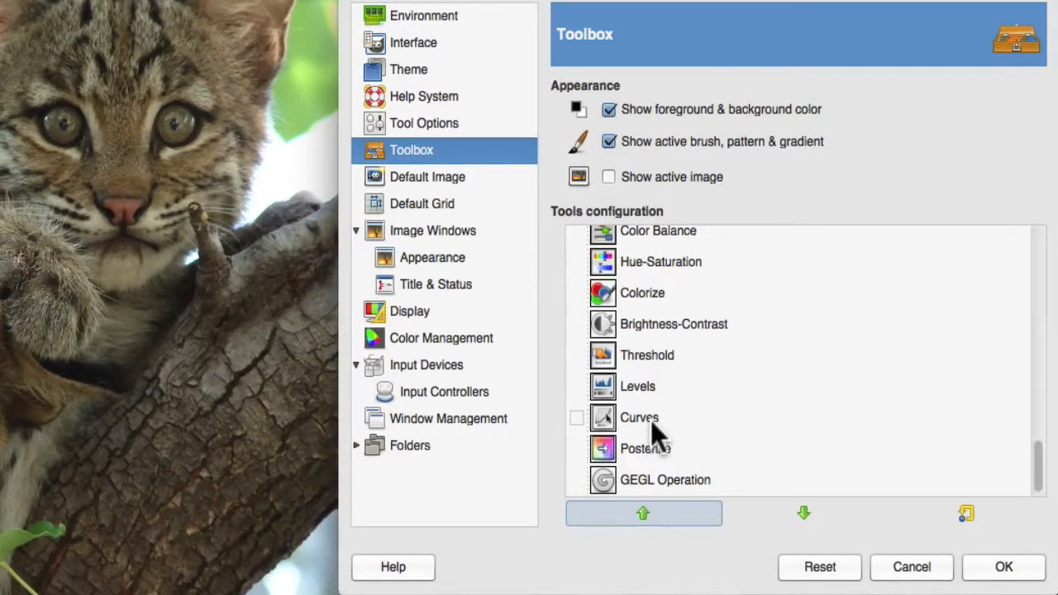
{"action": "left_click", "coordinate": [577, 417]}
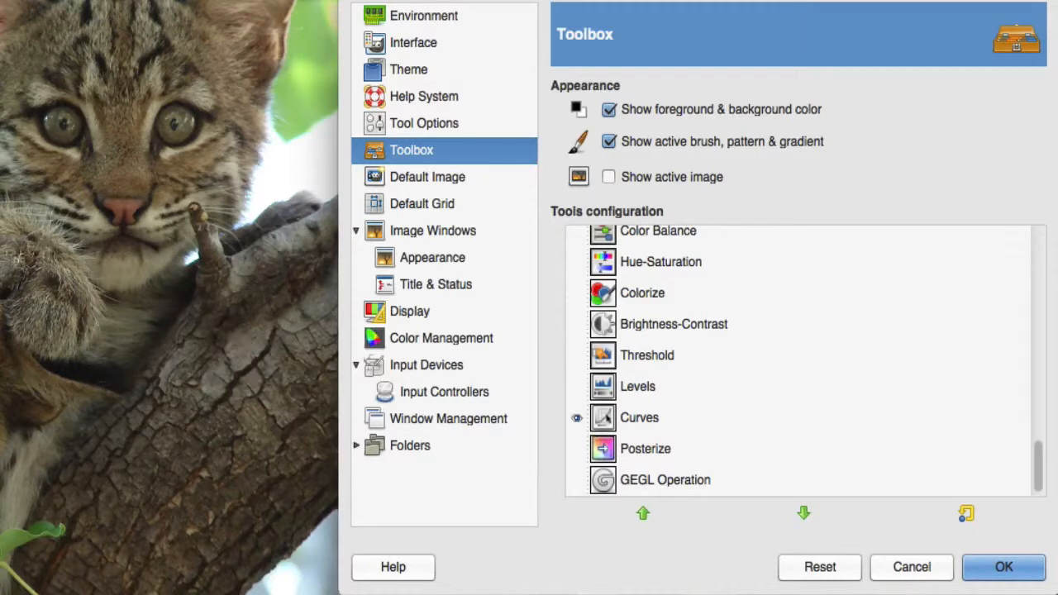
{"action": "left_click", "coordinate": [577, 418]}
{"action": "left_click", "coordinate": [577, 418]}
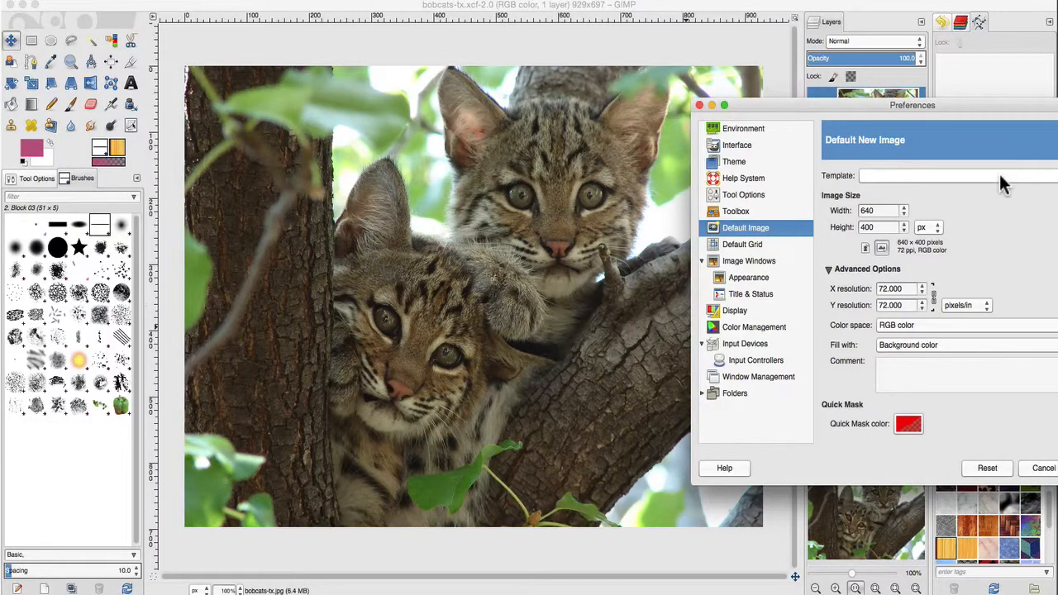
- Set the default new image to the 1024x768 template with Transparency fill and a "made by" comment containing the author's full name
{"action": "left_click", "coordinate": [1002, 176]}
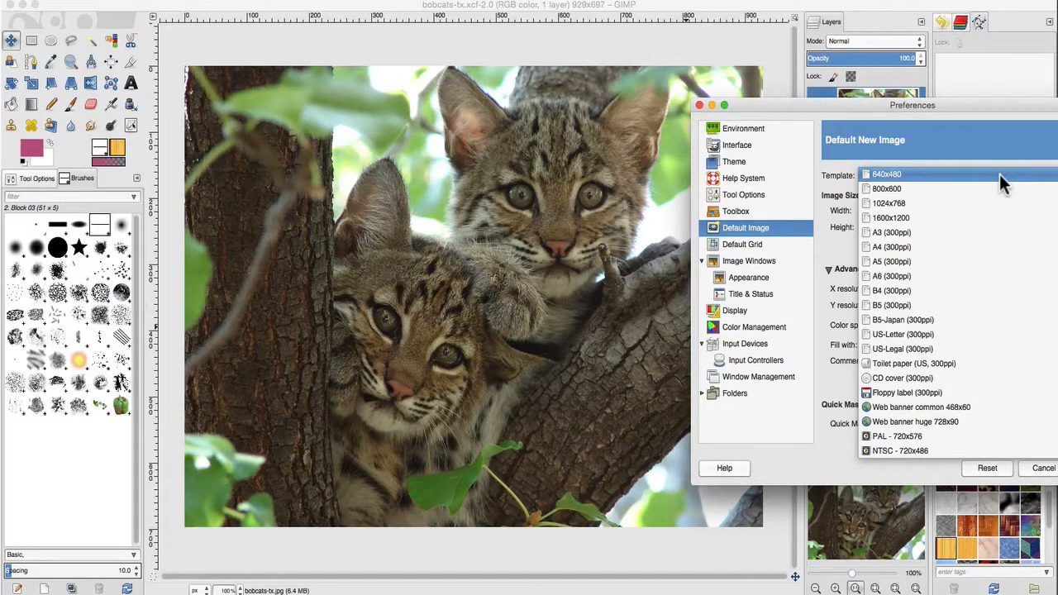
{"action": "left_click", "coordinate": [985, 203]}
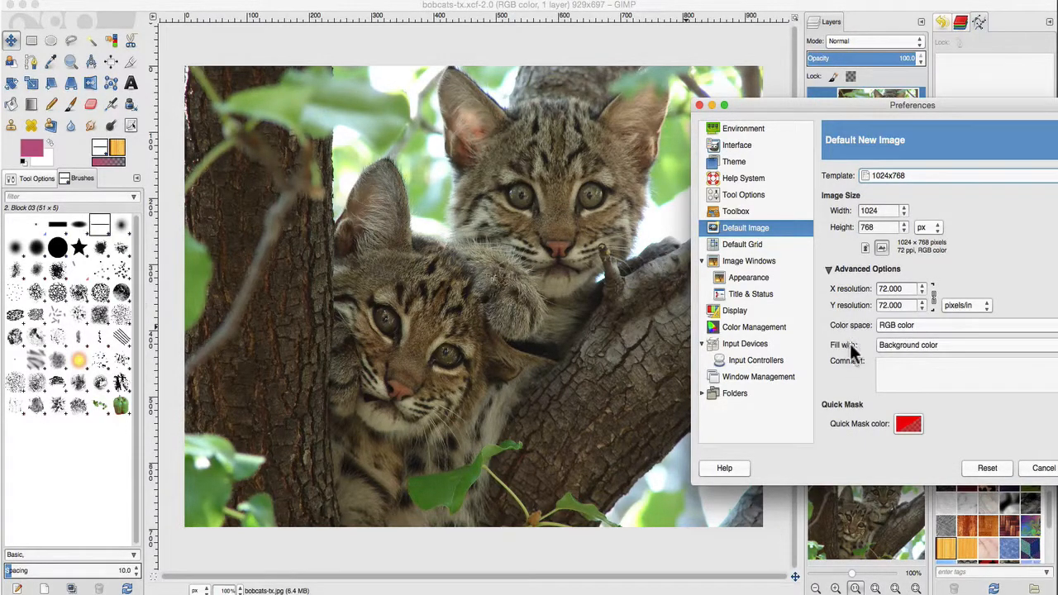
{"action": "left_click", "coordinate": [916, 348]}
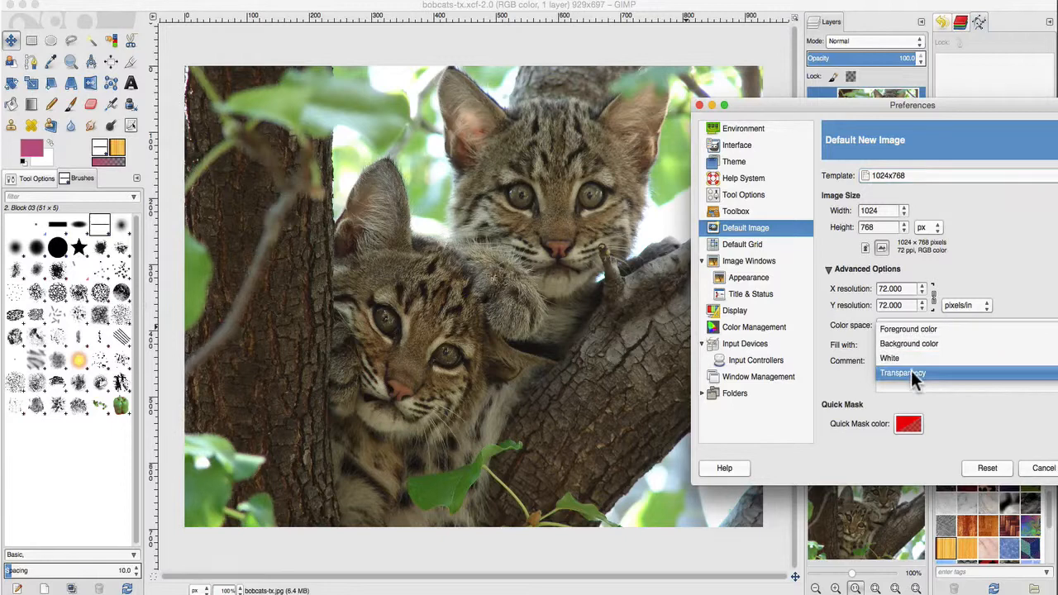
{"action": "left_click", "coordinate": [911, 373]}
{"action": "left_click", "coordinate": [927, 369]}
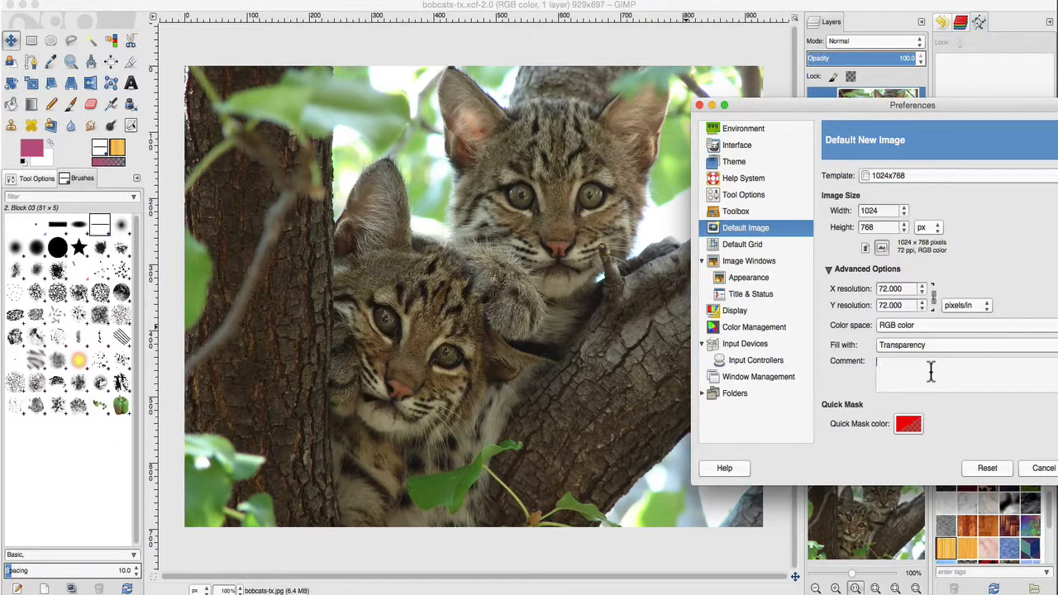
{"action": "type", "text": "made by Vicki Watson"}
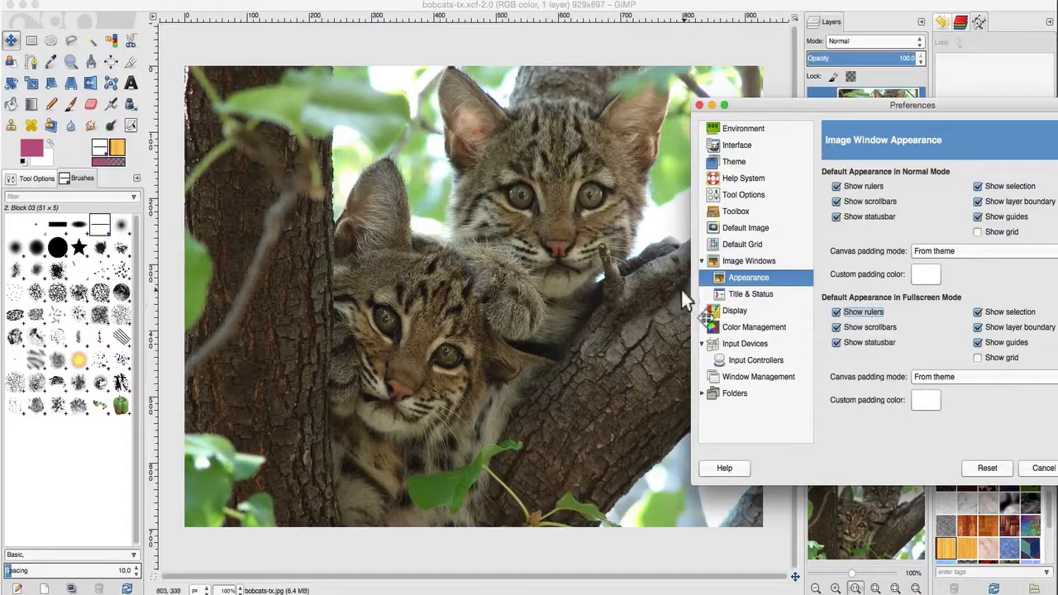
- Save the current window positions in the Window Management preferences and accept the preference changes
{"action": "left_click", "coordinate": [744, 376]}
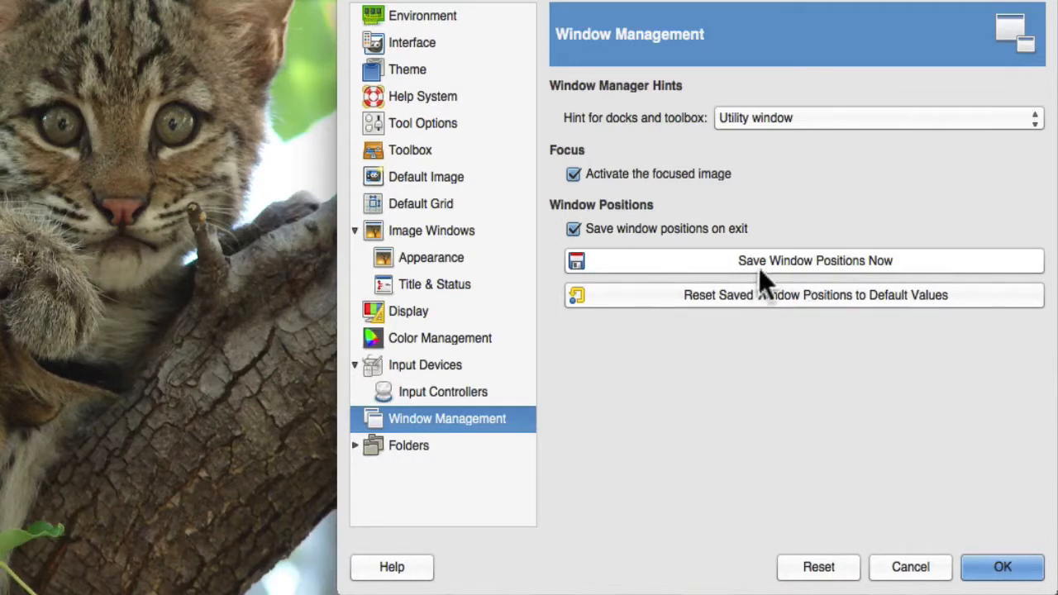
{"action": "left_click", "coordinate": [821, 260]}
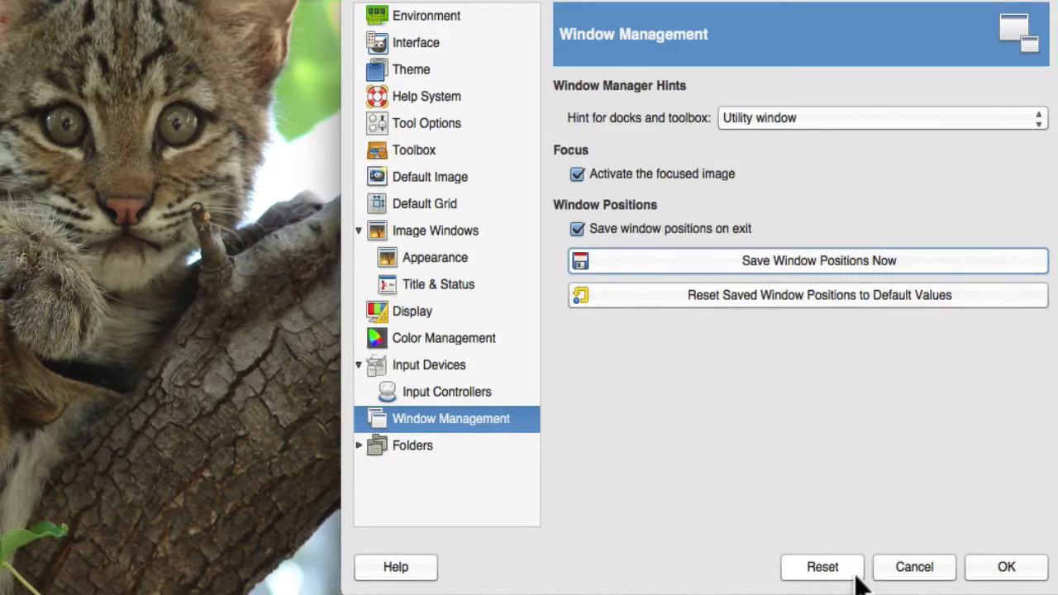
{"action": "left_click", "coordinate": [992, 570]}
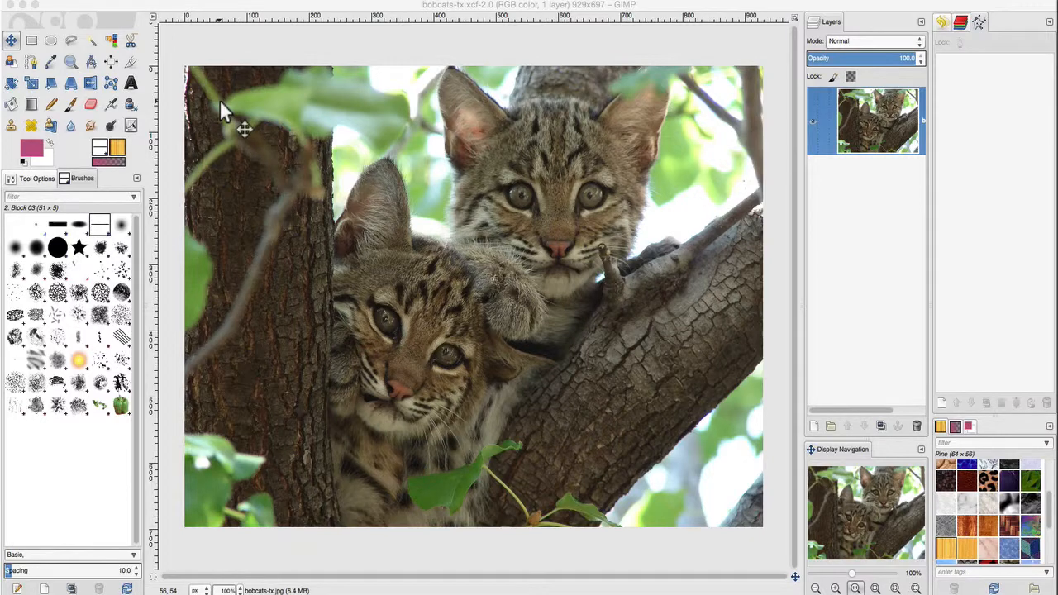
- Assign F2 as the keyboard shortcut for the Export As action in the File group and close the shortcut configuration
{"action": "left_click", "coordinate": [83, 3]}
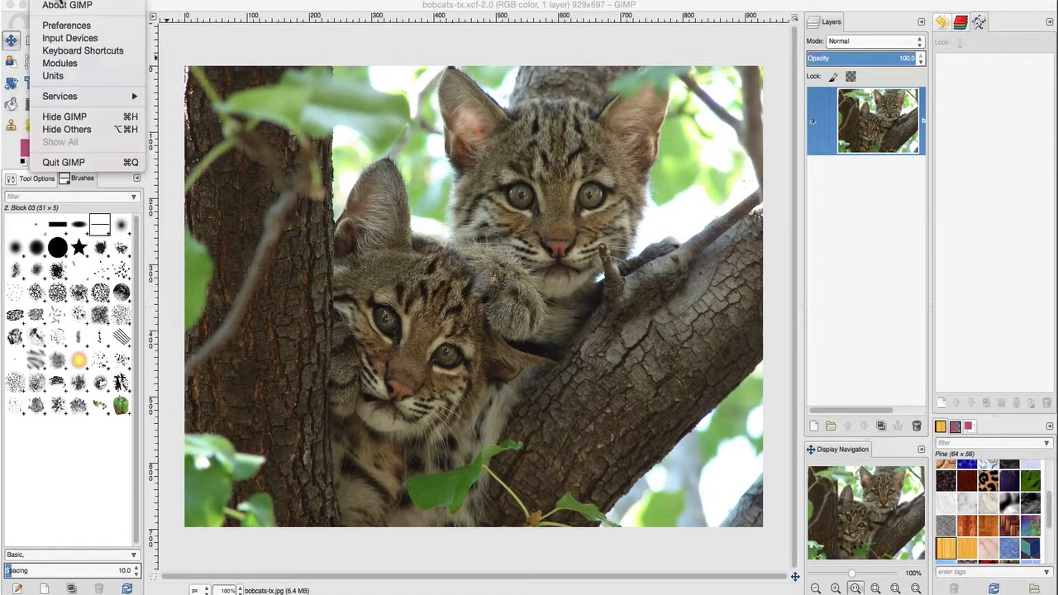
{"action": "left_click", "coordinate": [83, 50]}
{"action": "left_click_drag", "start_coordinate": [952, 21], "coordinate": [916, 25]}
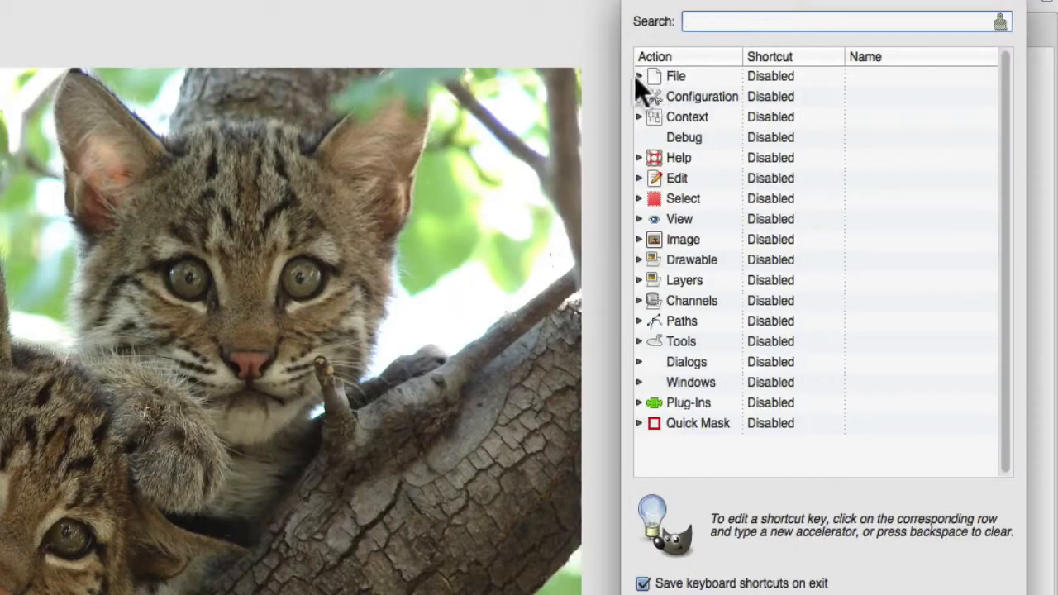
{"action": "left_click", "coordinate": [638, 75]}
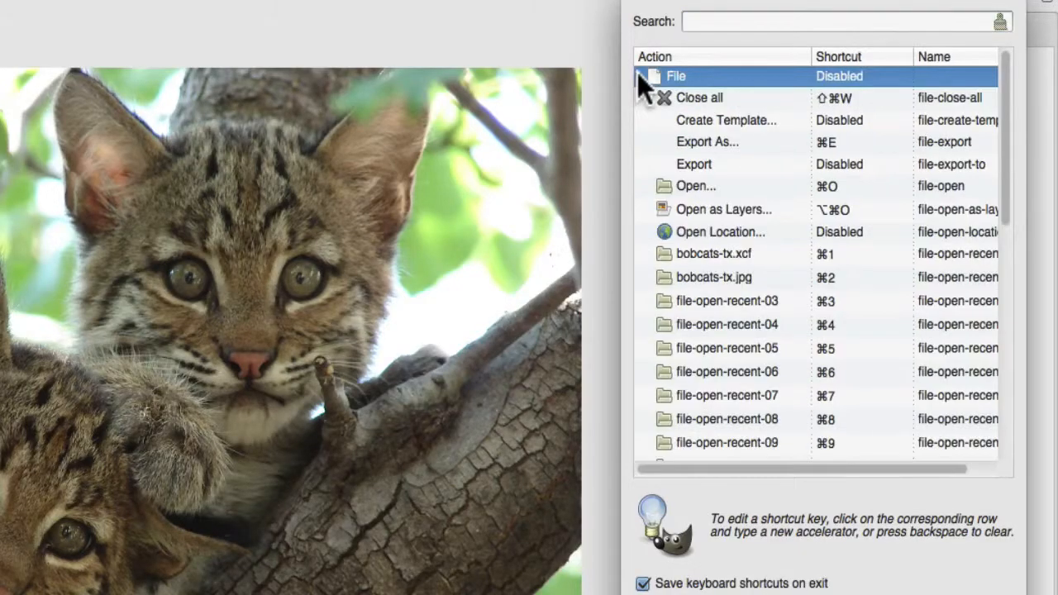
{"action": "left_click", "coordinate": [701, 141]}
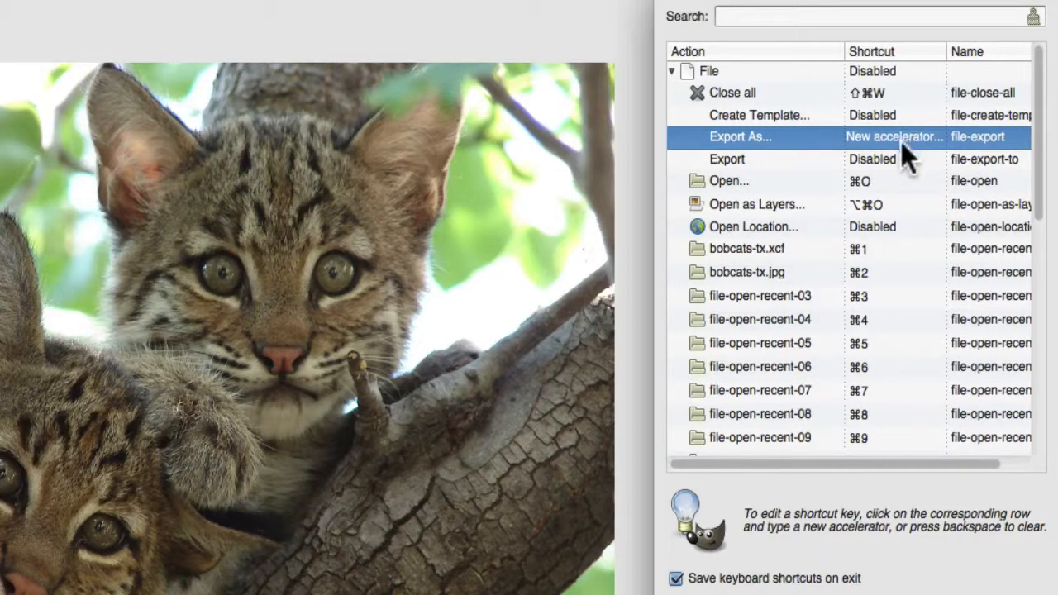
{"action": "key", "text": "F3"}
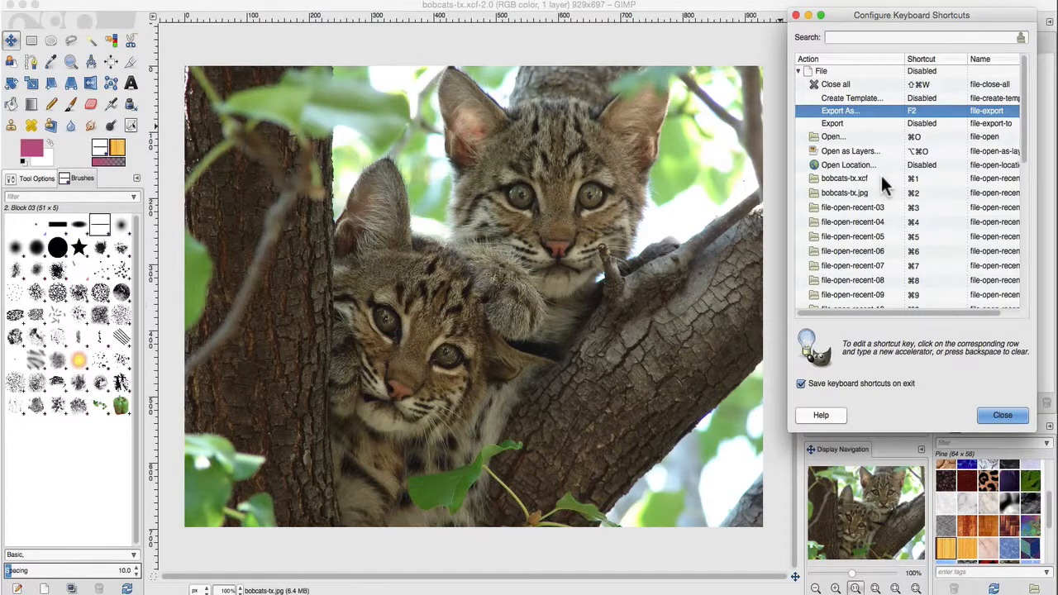
{"action": "left_click", "coordinate": [1008, 416]}
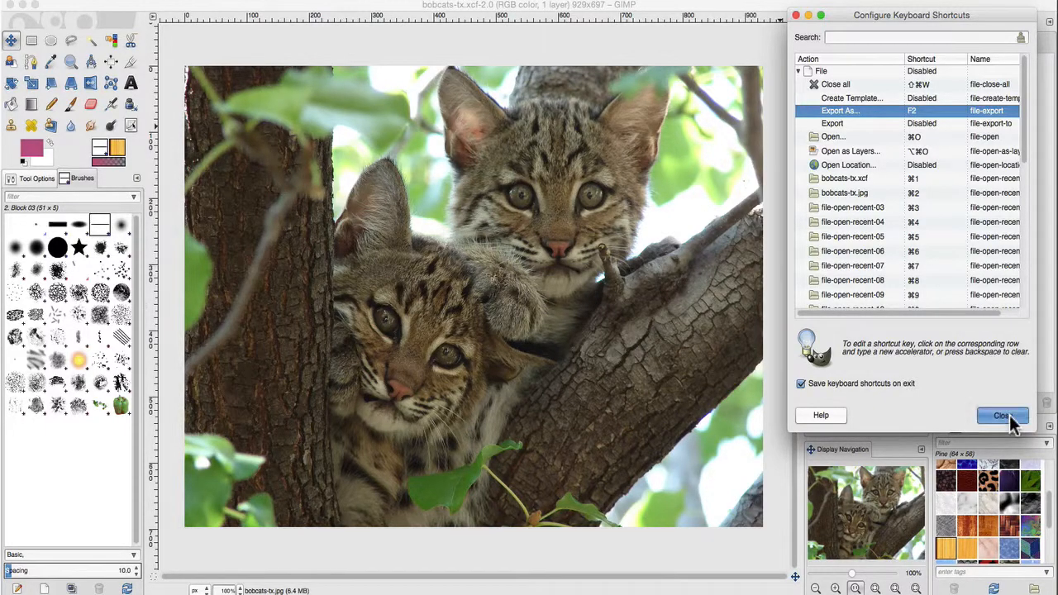